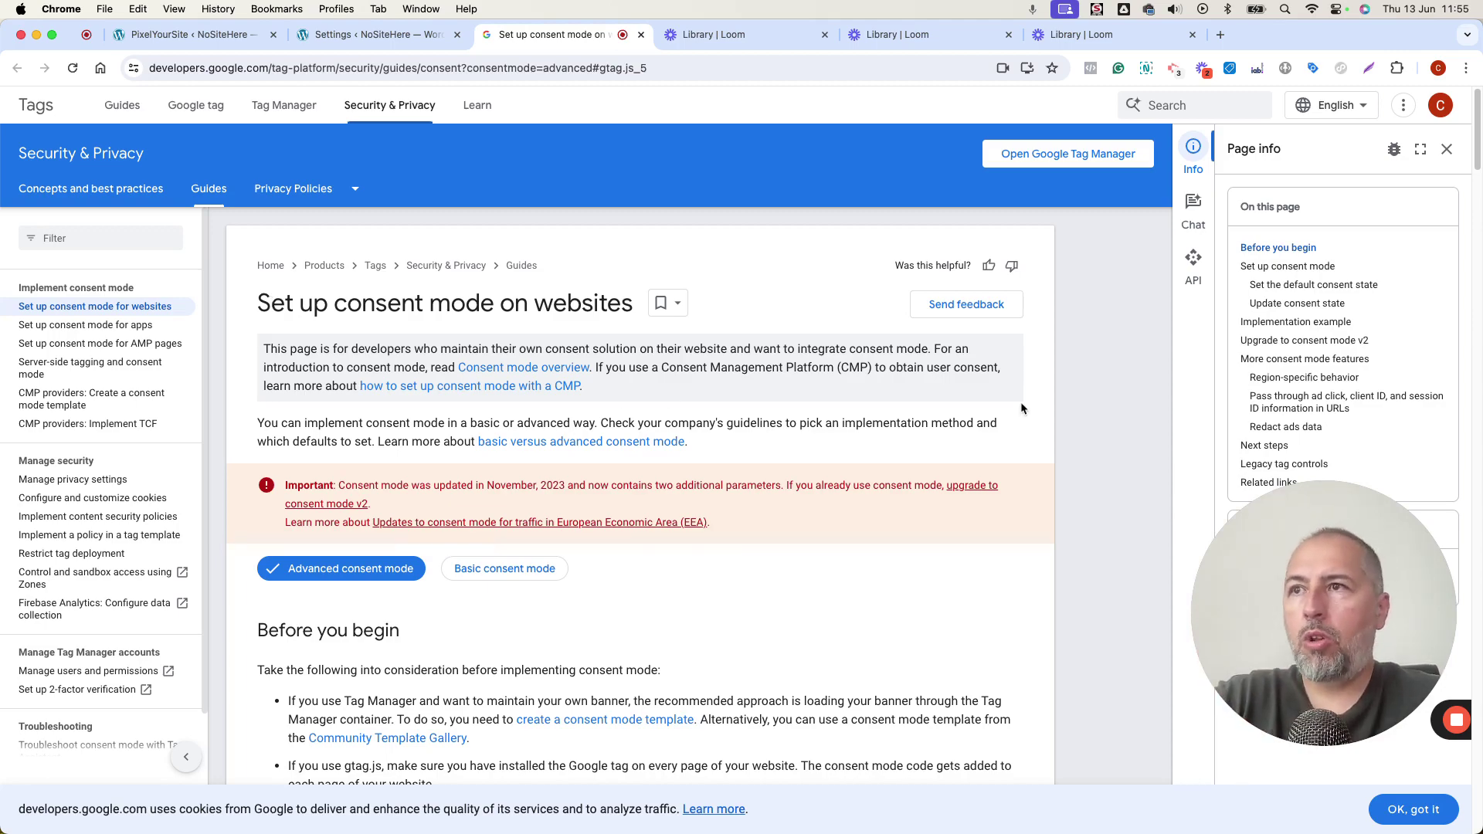
- Scroll the consent mode guide to the 'Pass through ad click, client ID, and session ID information in URLs' section
scroll(1018, 402, down, 15)
scroll(1017, 404, down, 20)
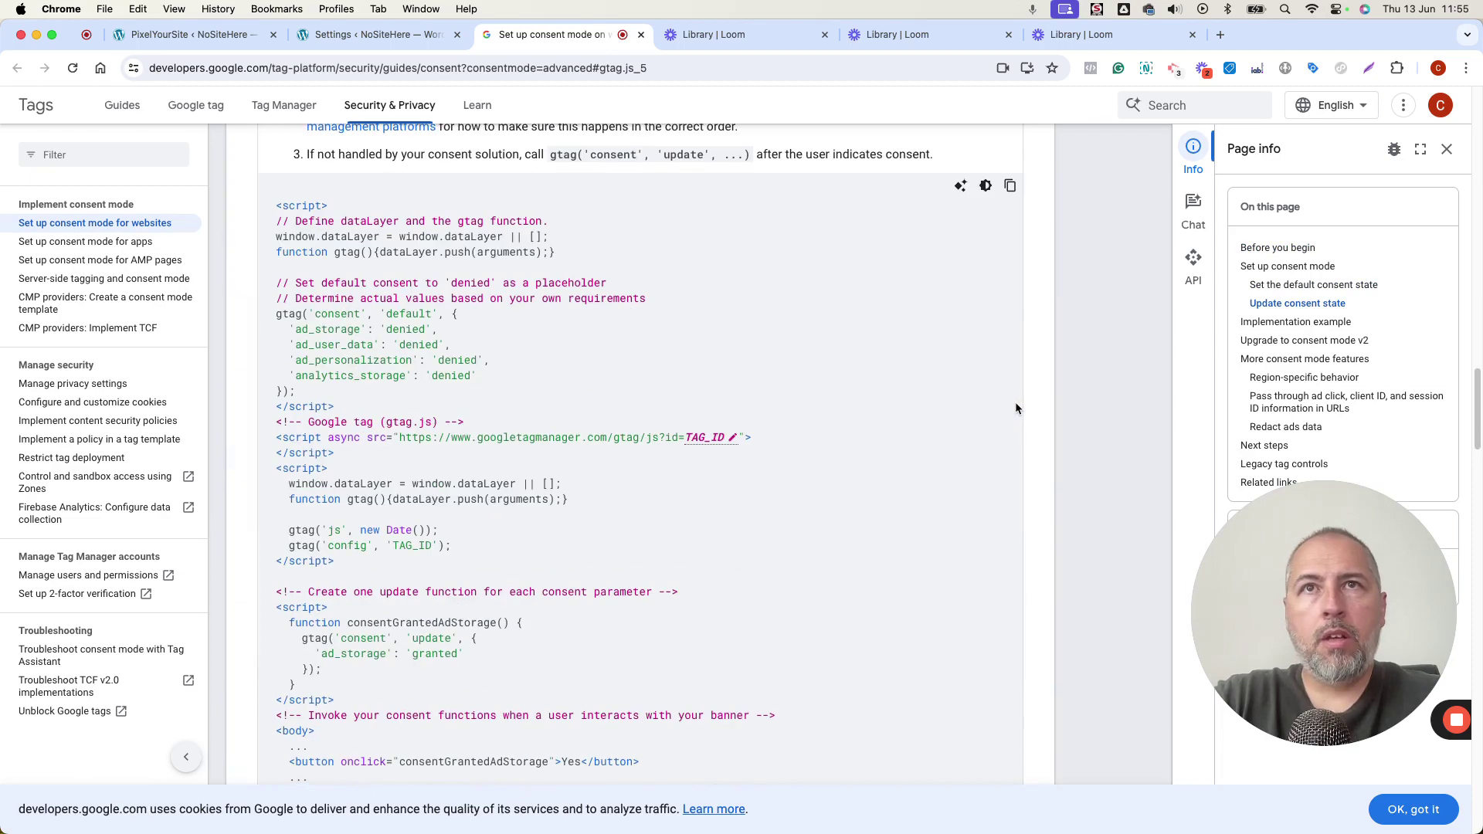
scroll(1015, 408, down, 12)
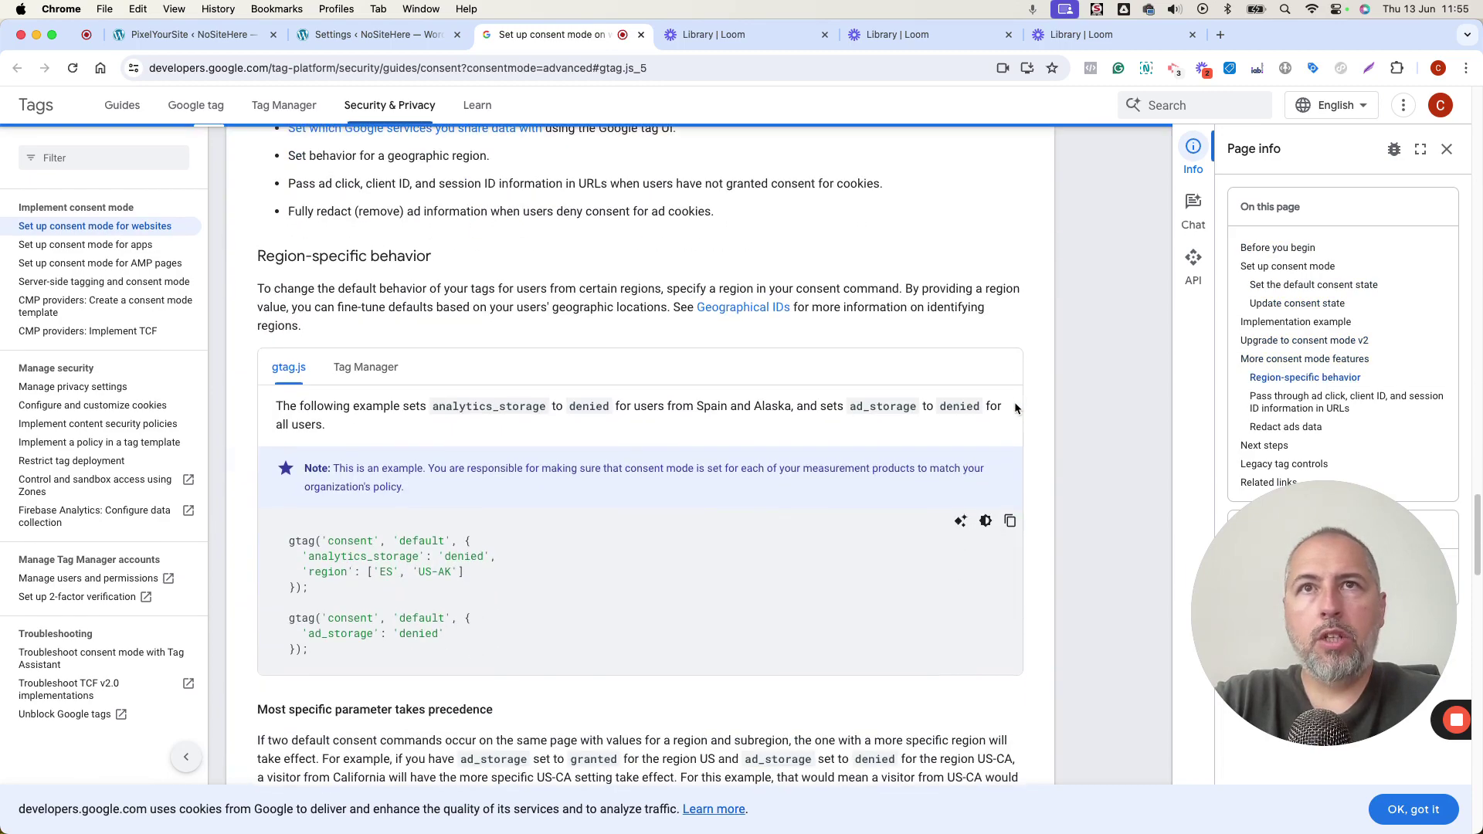
scroll(1016, 408, down, 15)
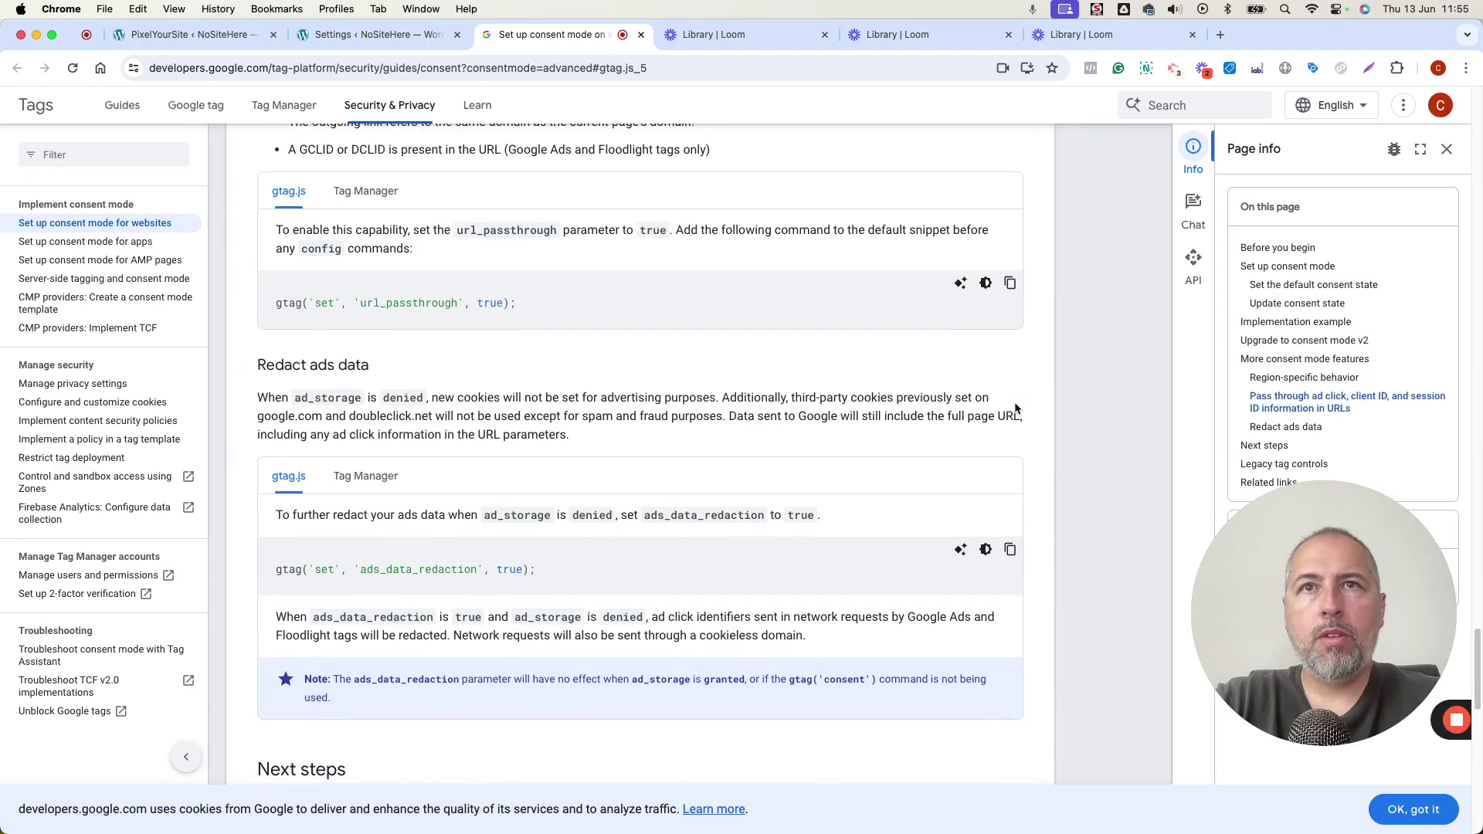
scroll(1015, 407, up, 20)
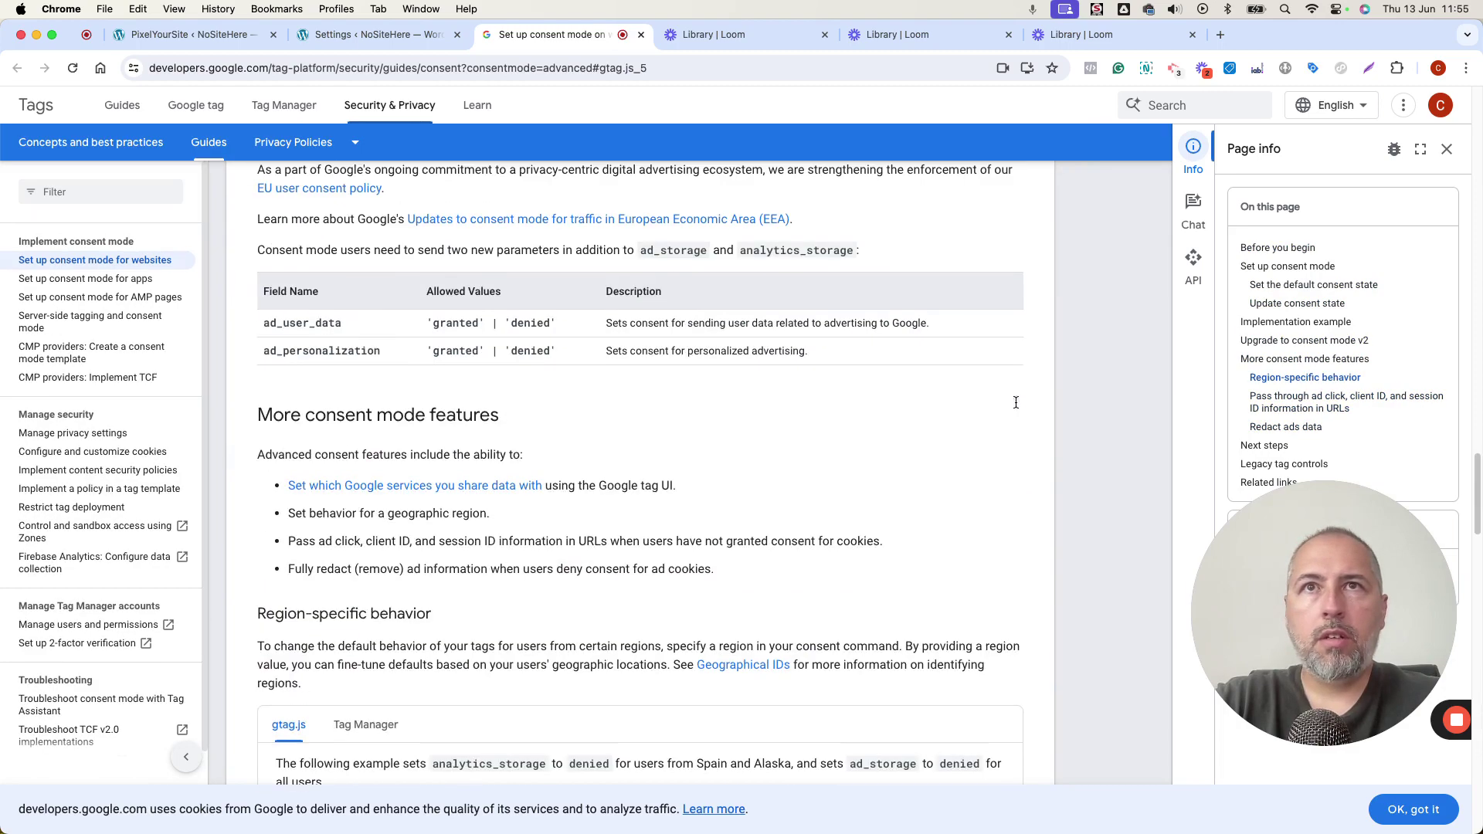
scroll(1015, 408, down, 12)
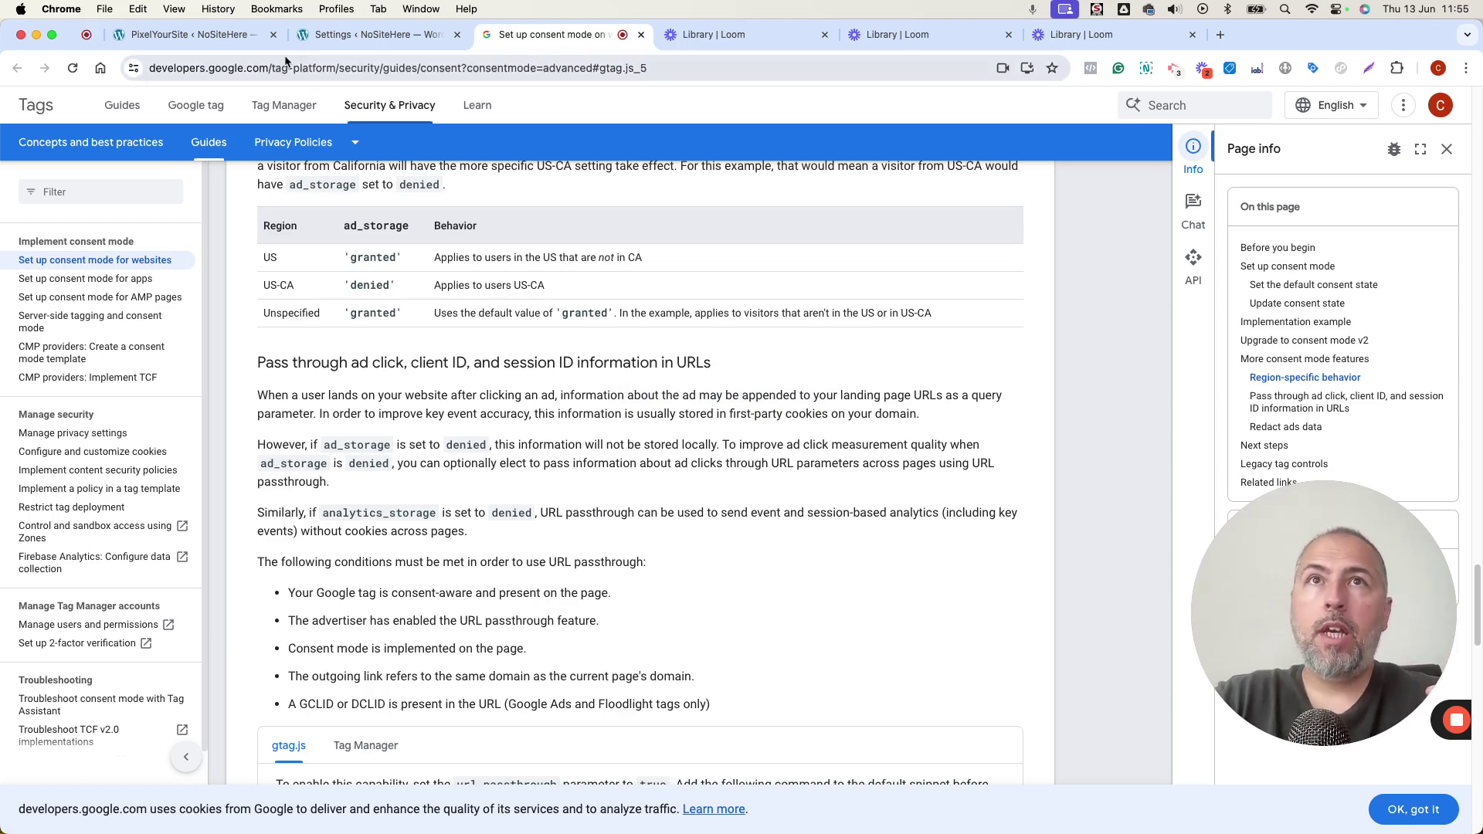
- Verify url_passthrough is enabled in PixelYourSite's Google Tags Settings, then return to Google's consent mode guide
click(200, 32)
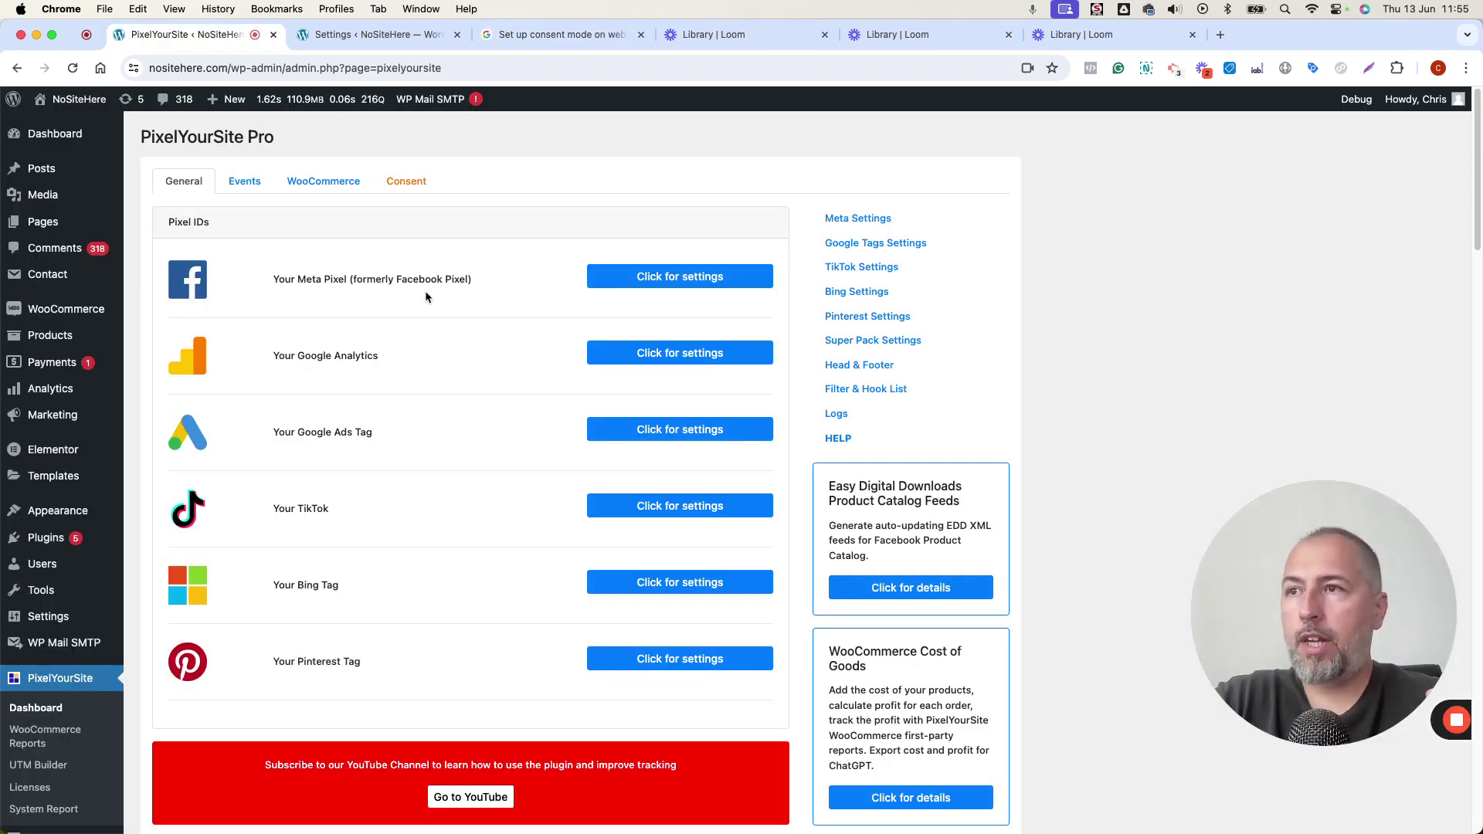
click(858, 252)
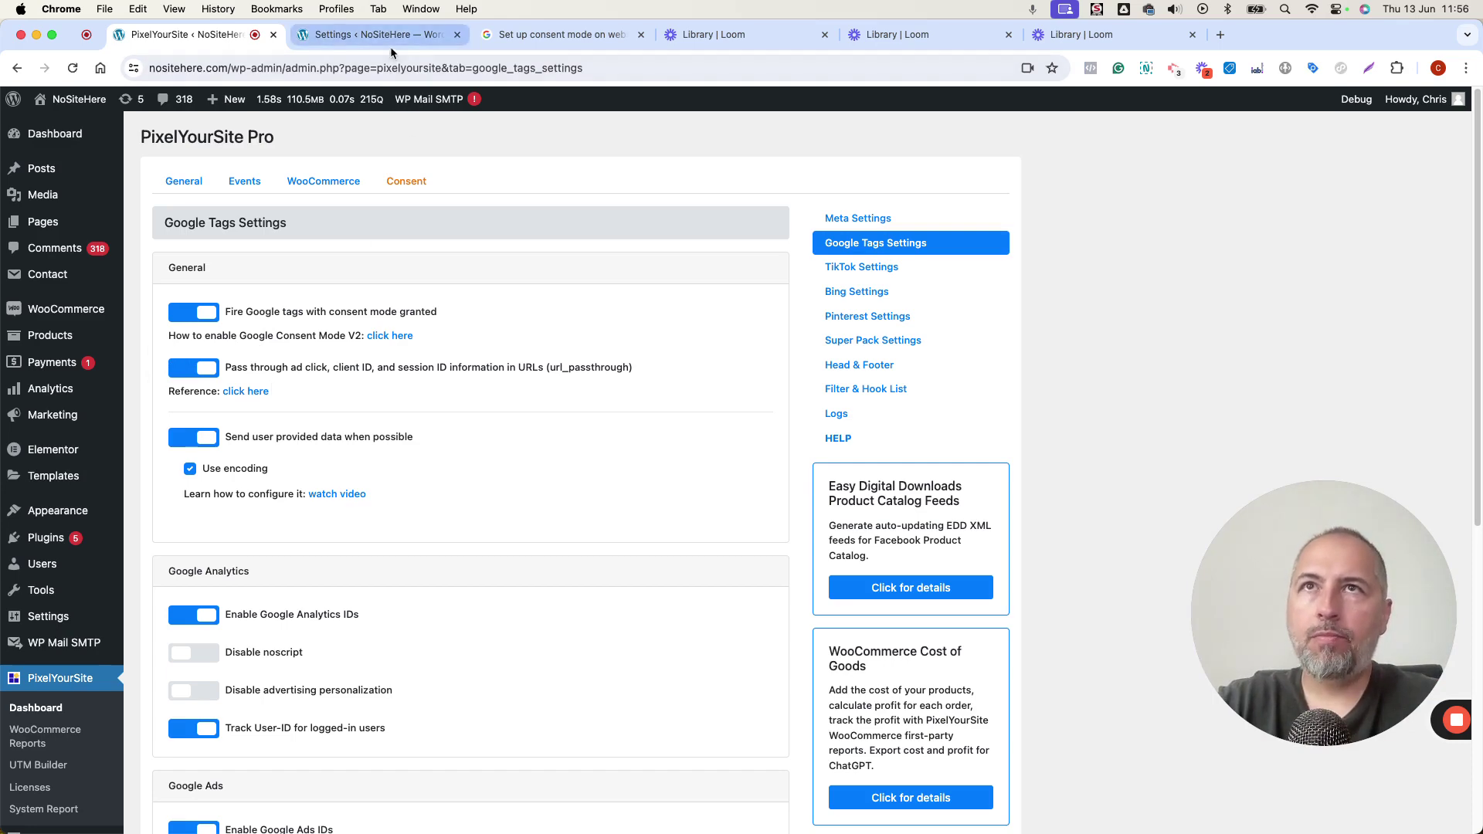
click(557, 36)
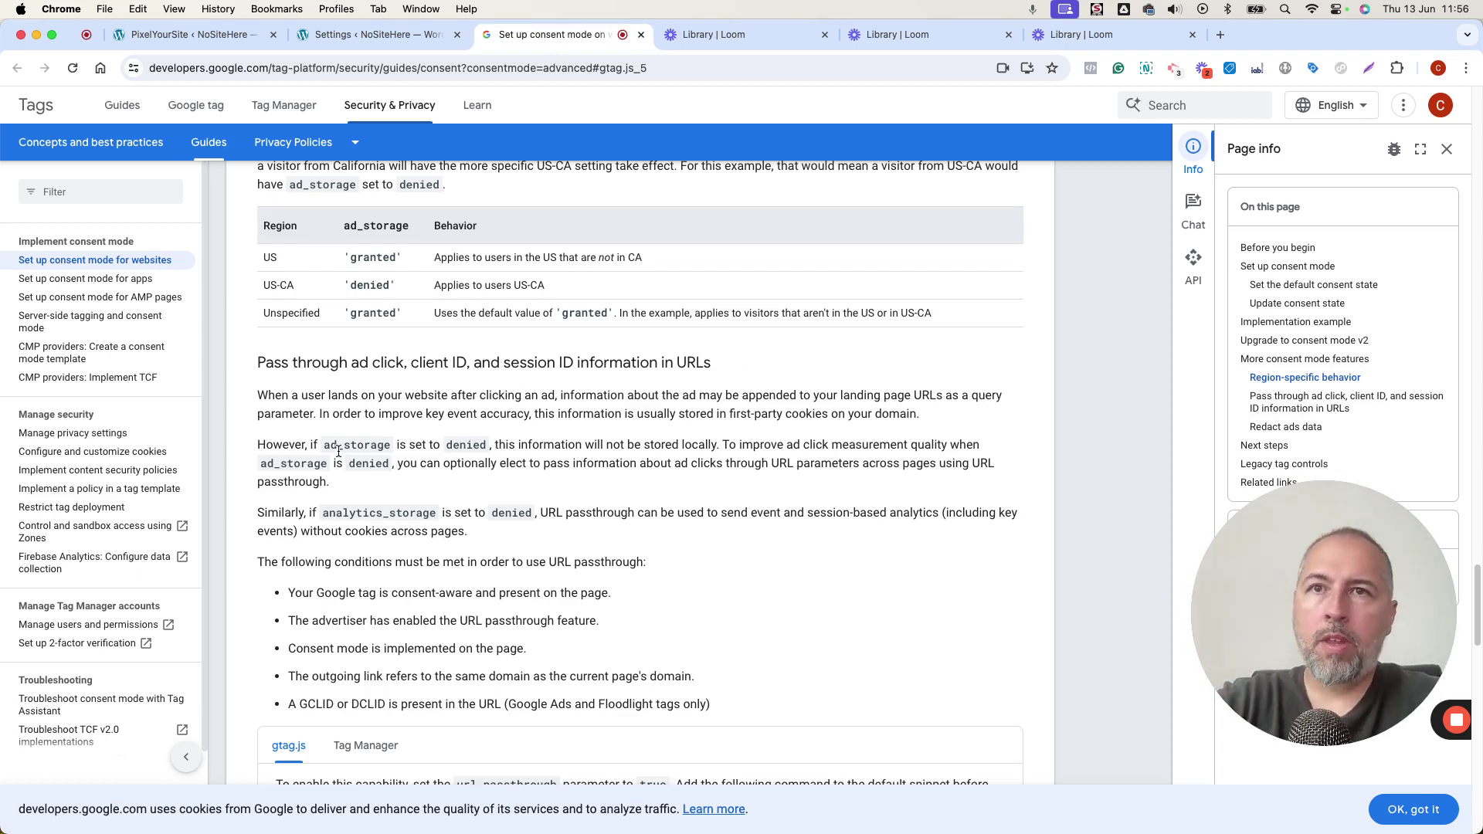
- Bring the gtag url_passthrough snippet into view, then go back to PixelYourSite's Google Tags Settings
scroll(471, 458, down, 1)
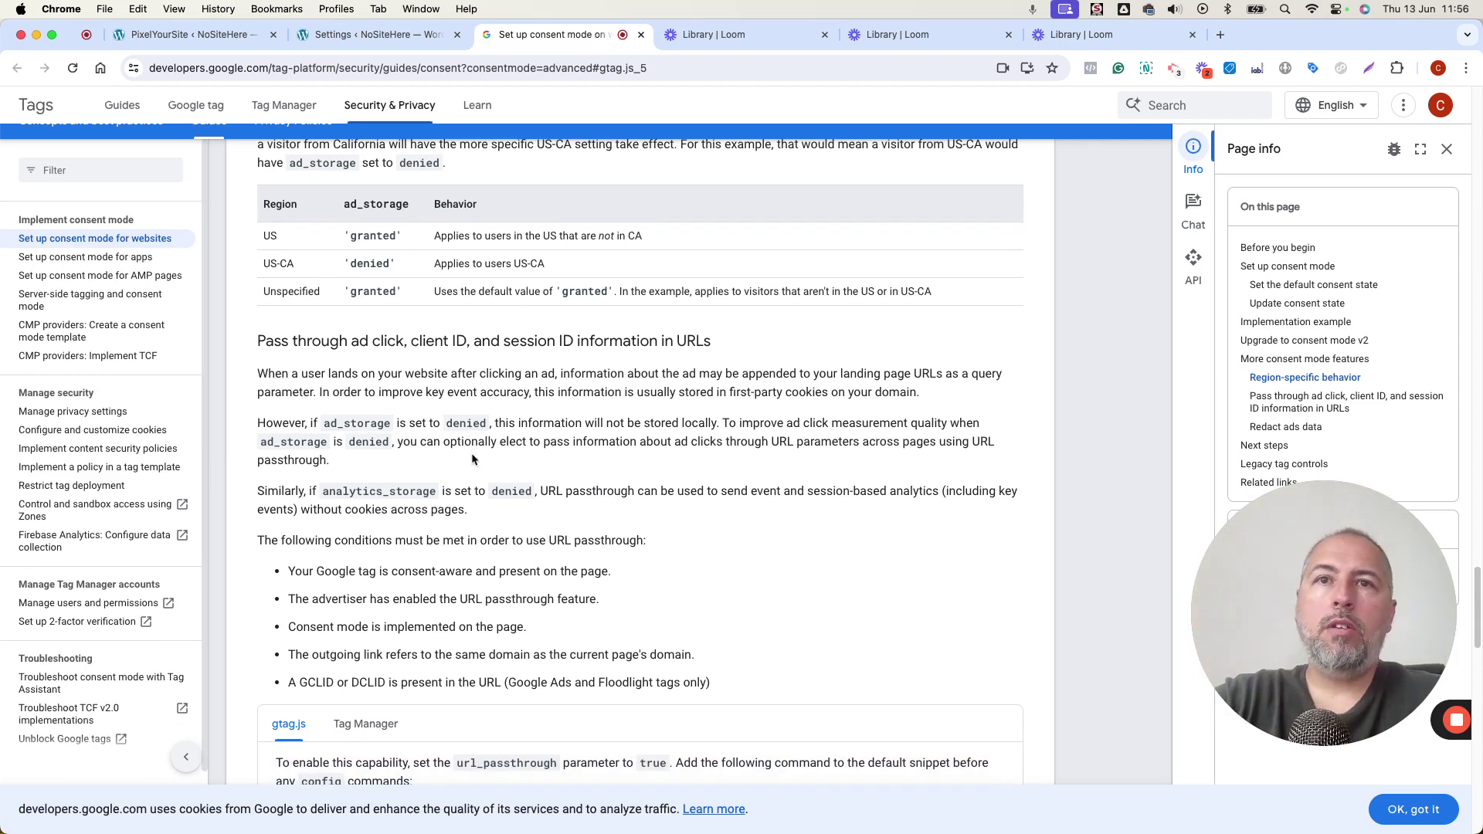
scroll(473, 459, down, 3)
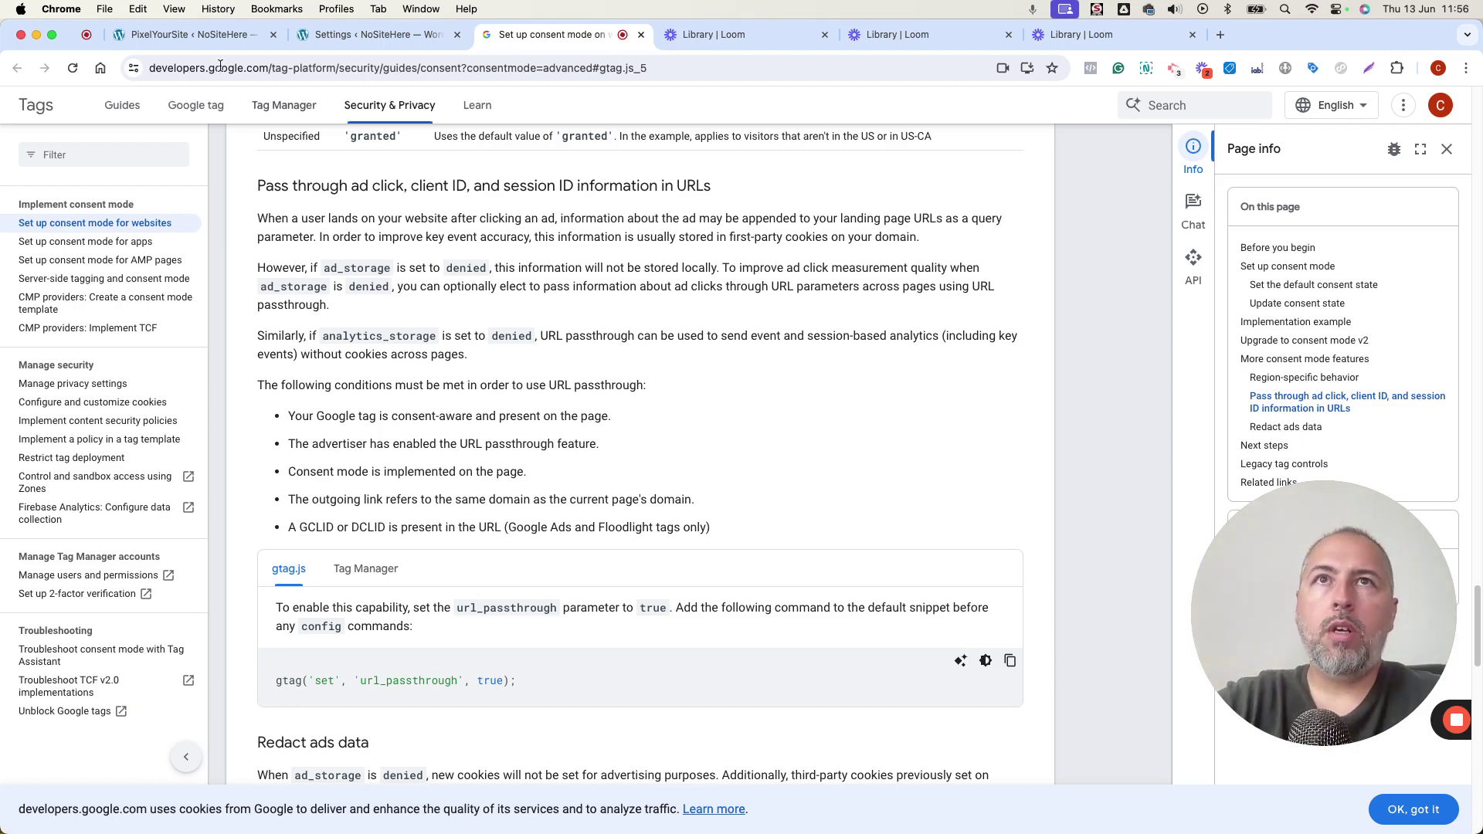
click(193, 34)
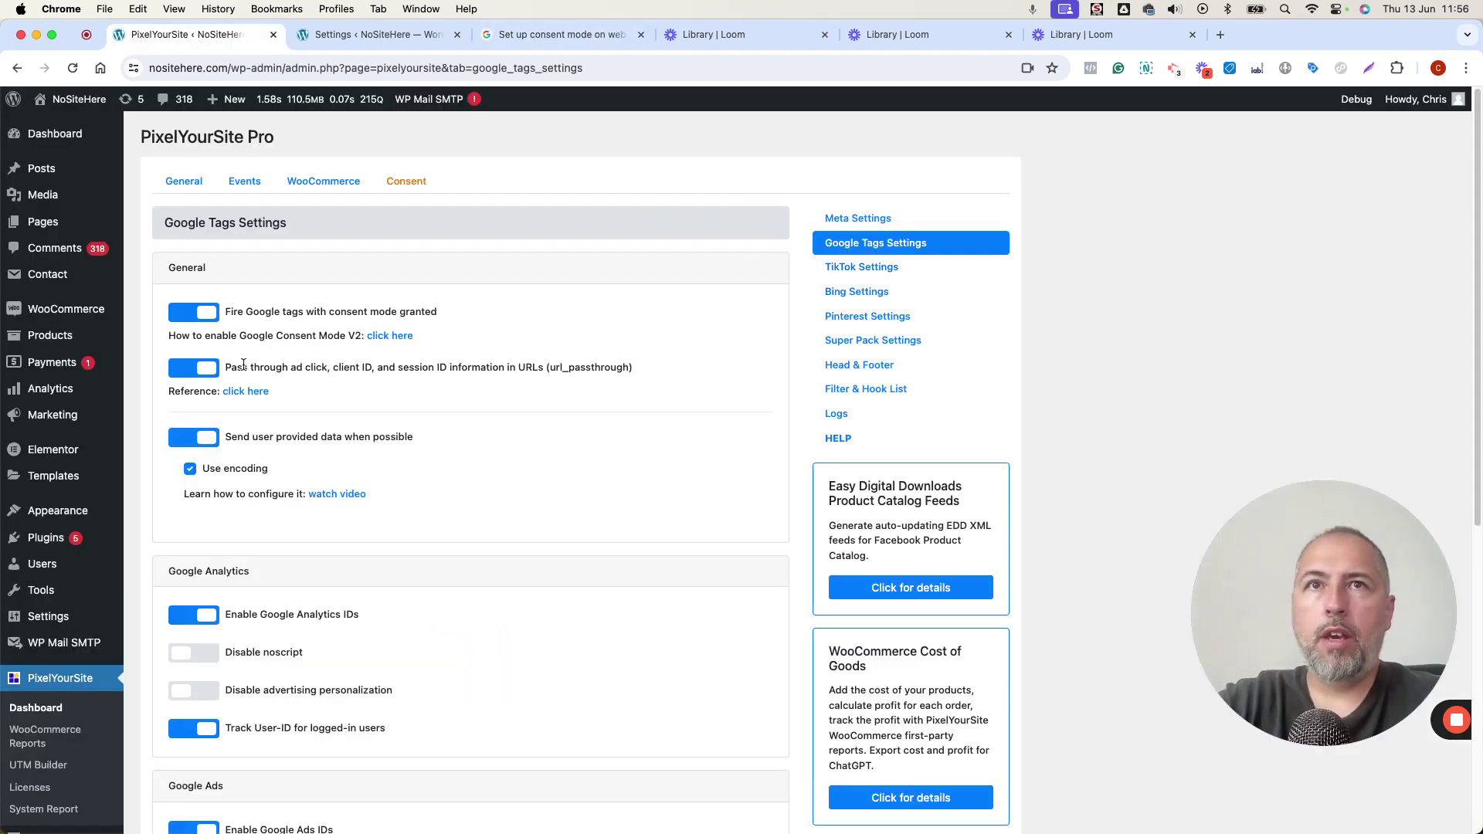
click(551, 34)
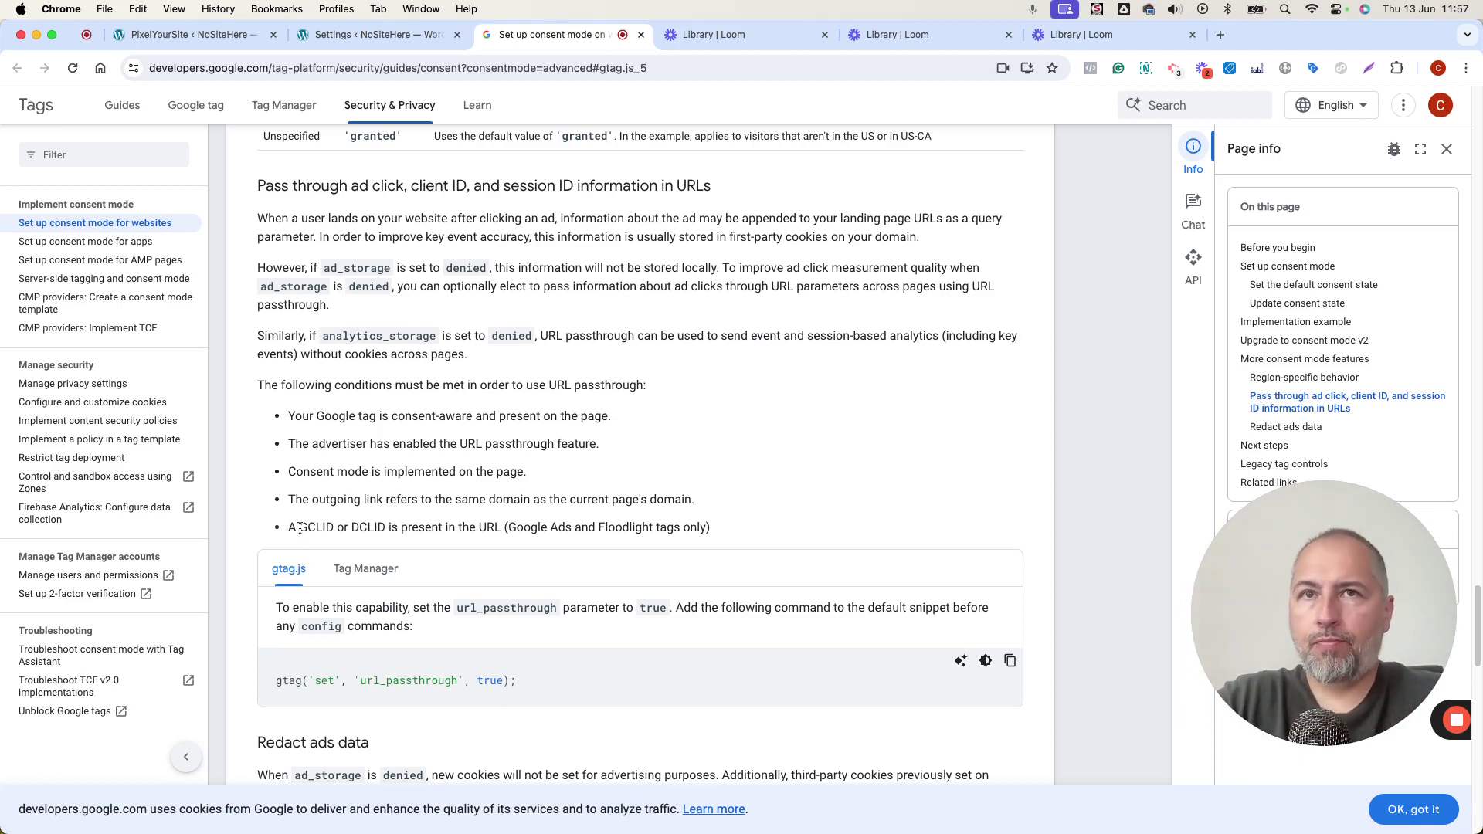
drag(300, 528, 335, 528)
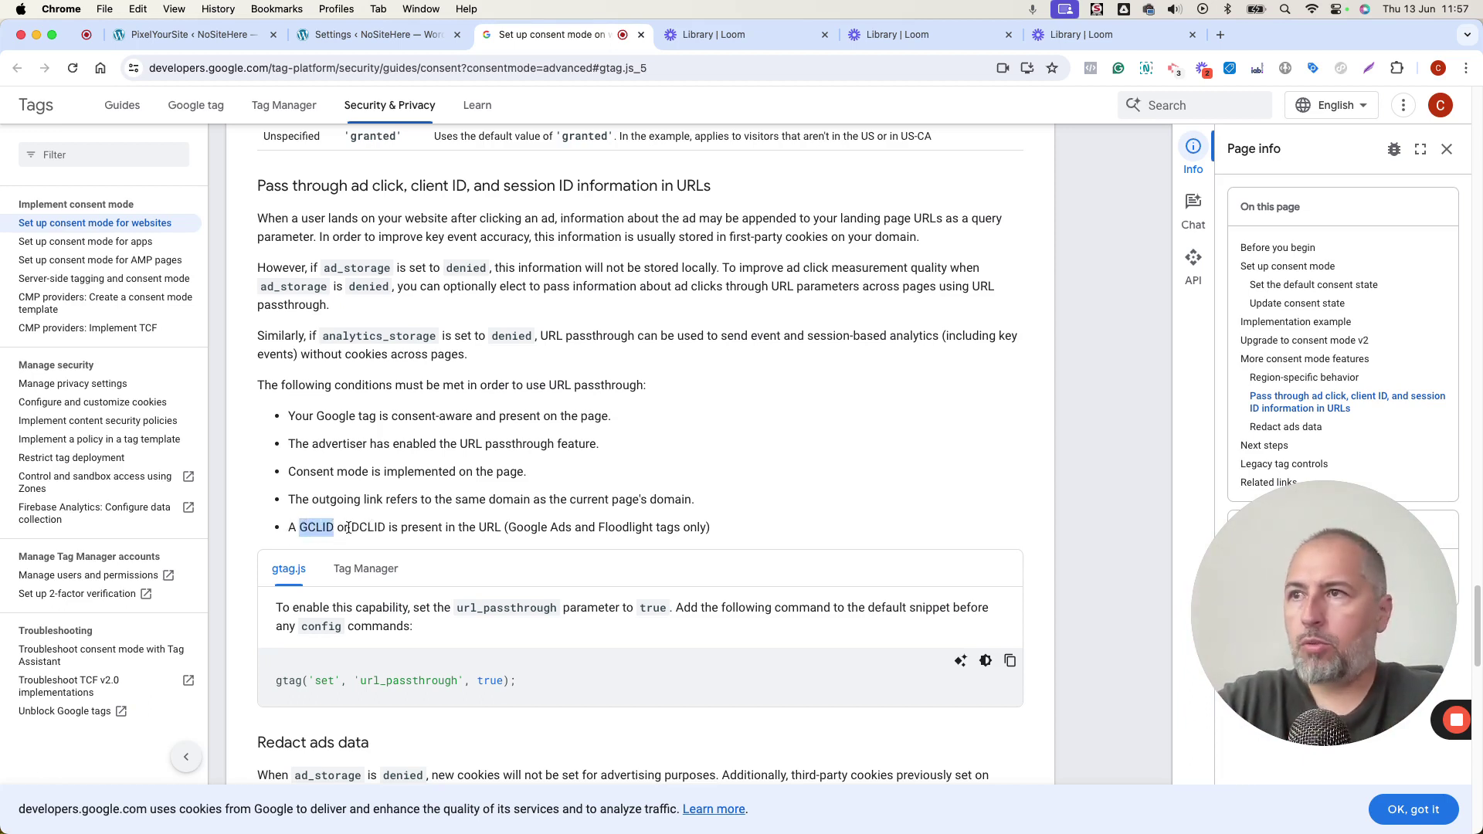
click(220, 33)
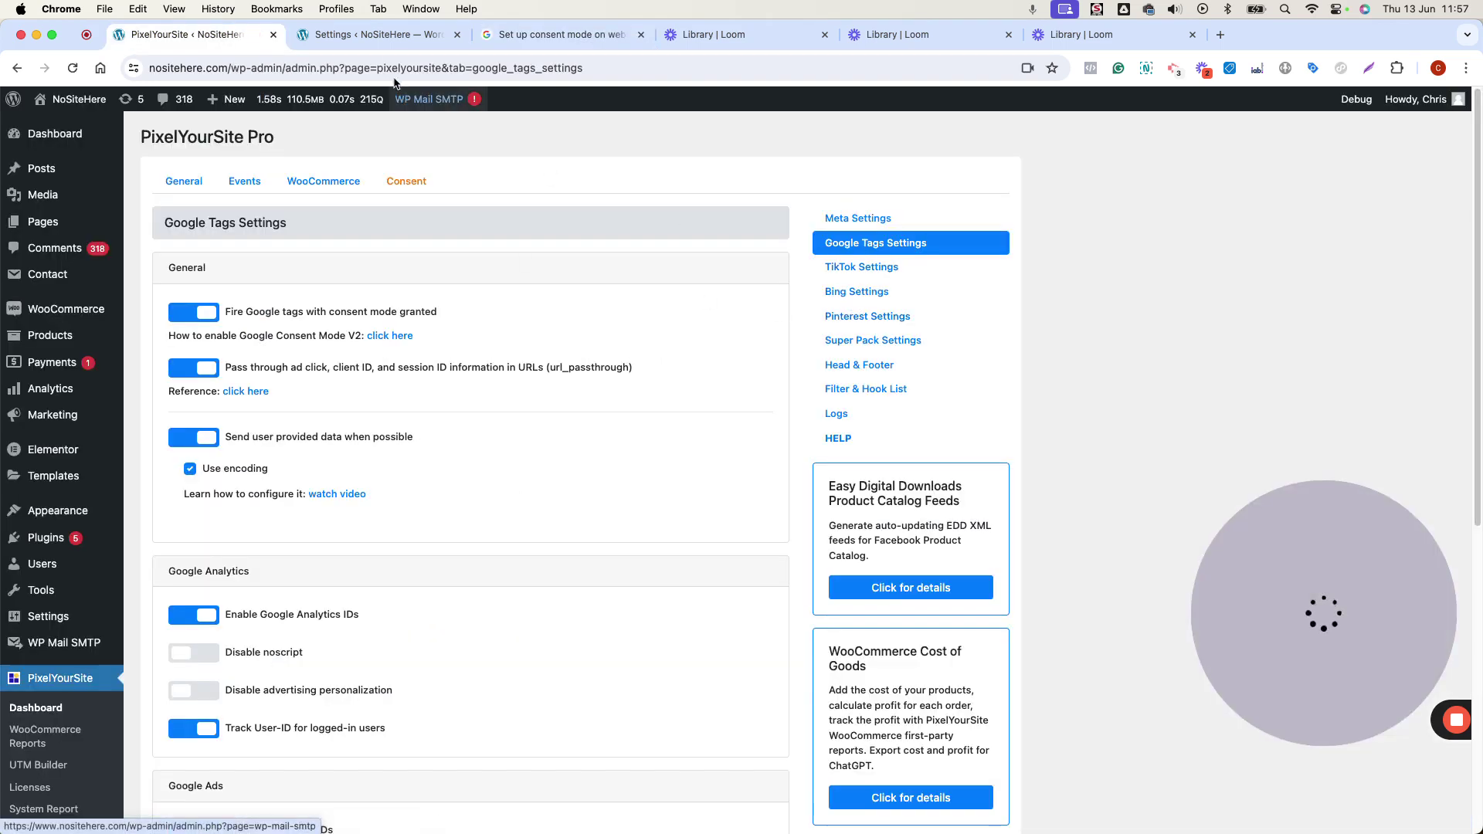
- Review ConsentMagic Settings, confirming Enable Google Consent Mode V2 and PixelYourSite First-Party Tracking are on
click(387, 34)
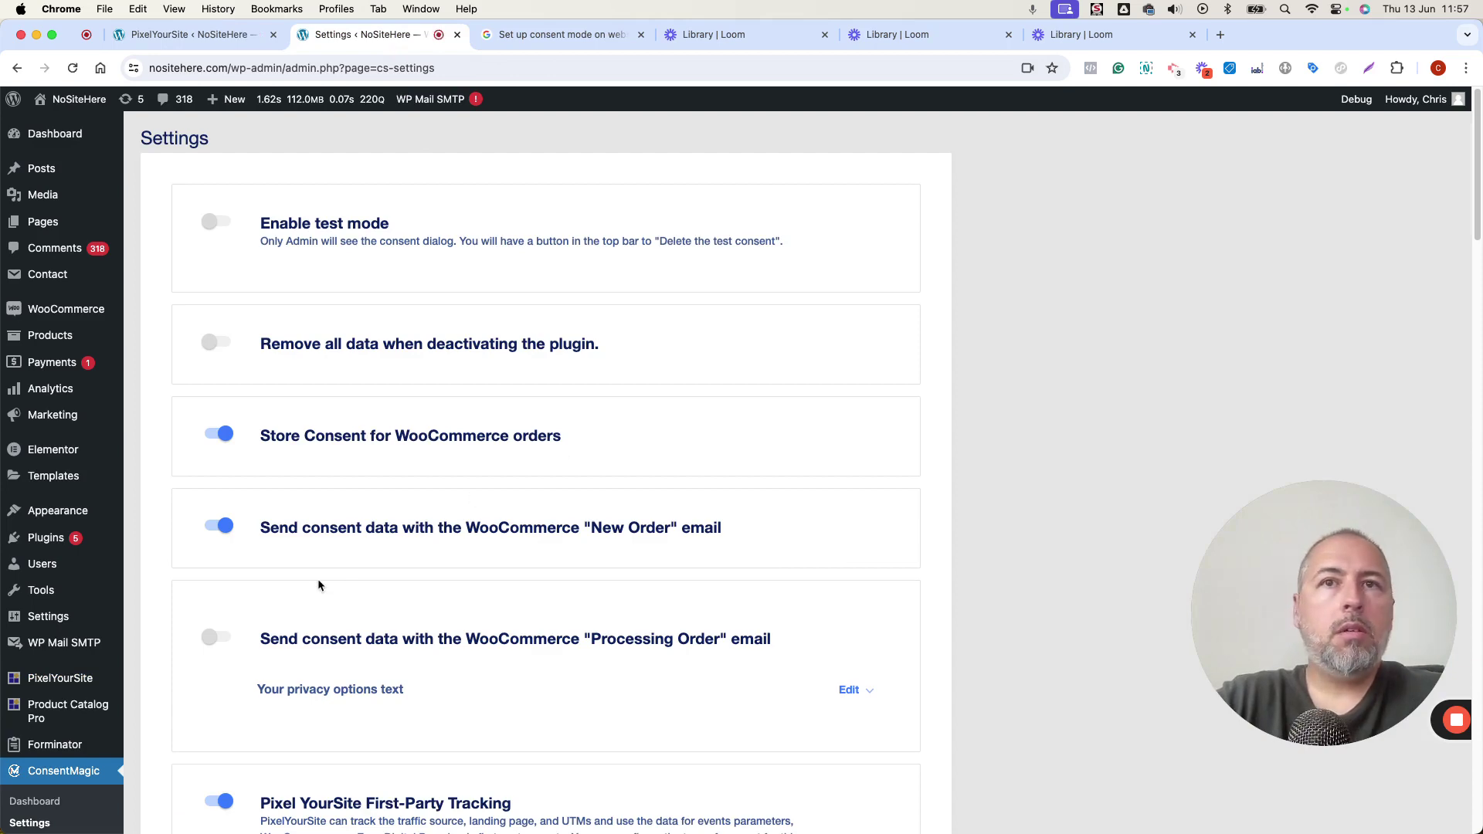
scroll(234, 697, down, 15)
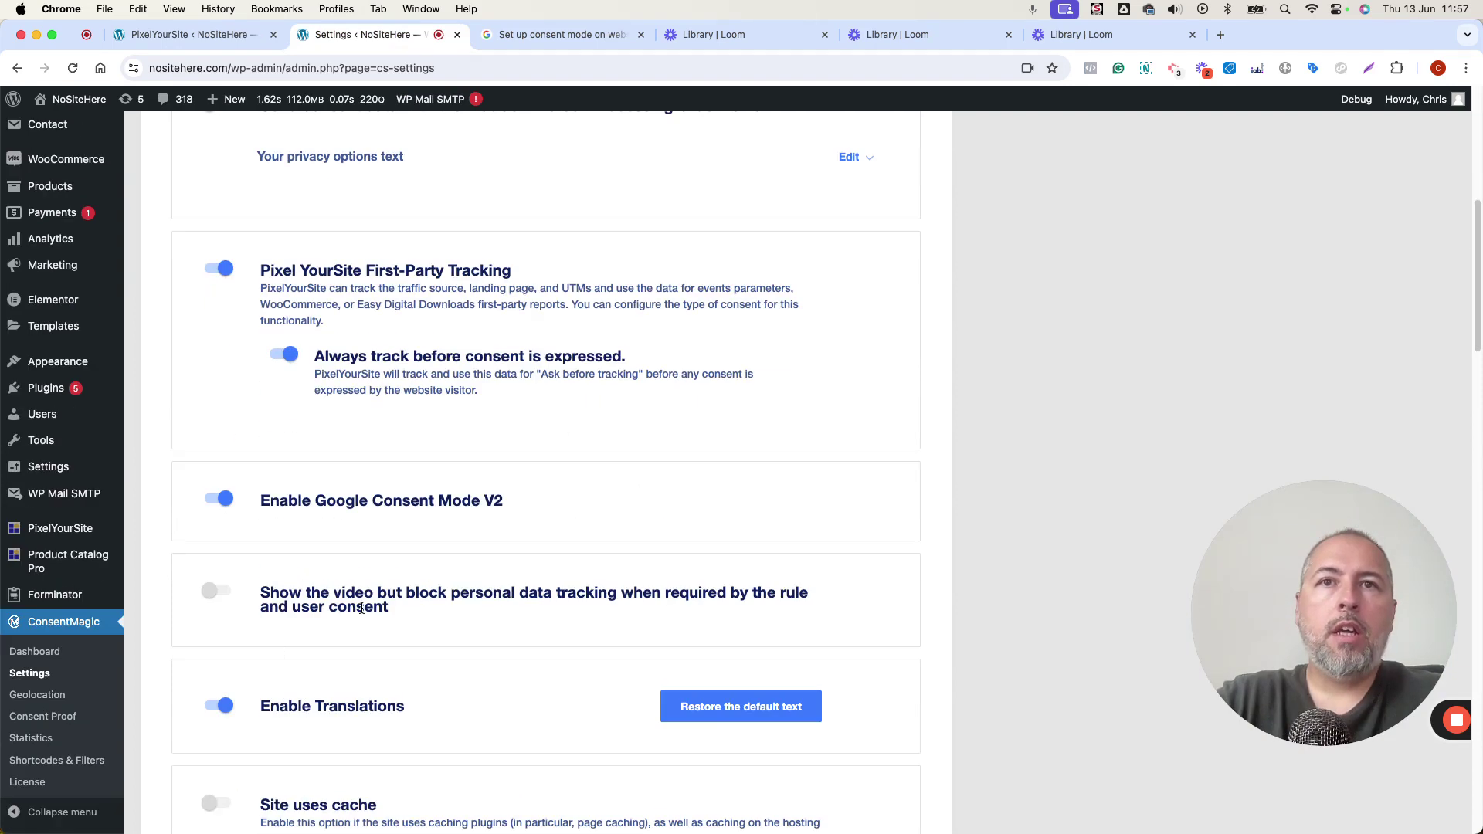
scroll(361, 613, down, 15)
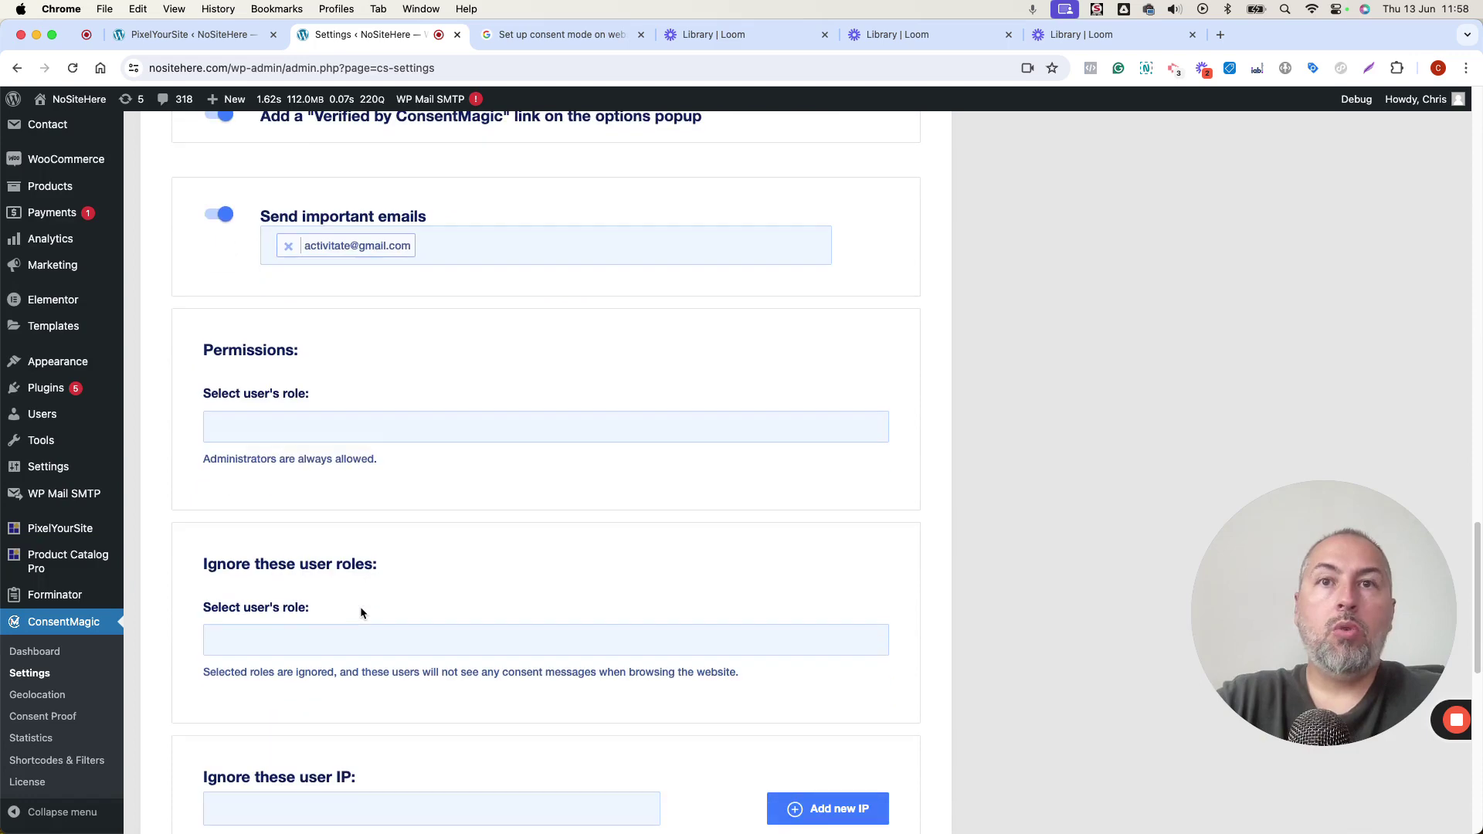
scroll(361, 609, up, 9)
scroll(360, 601, up, 12)
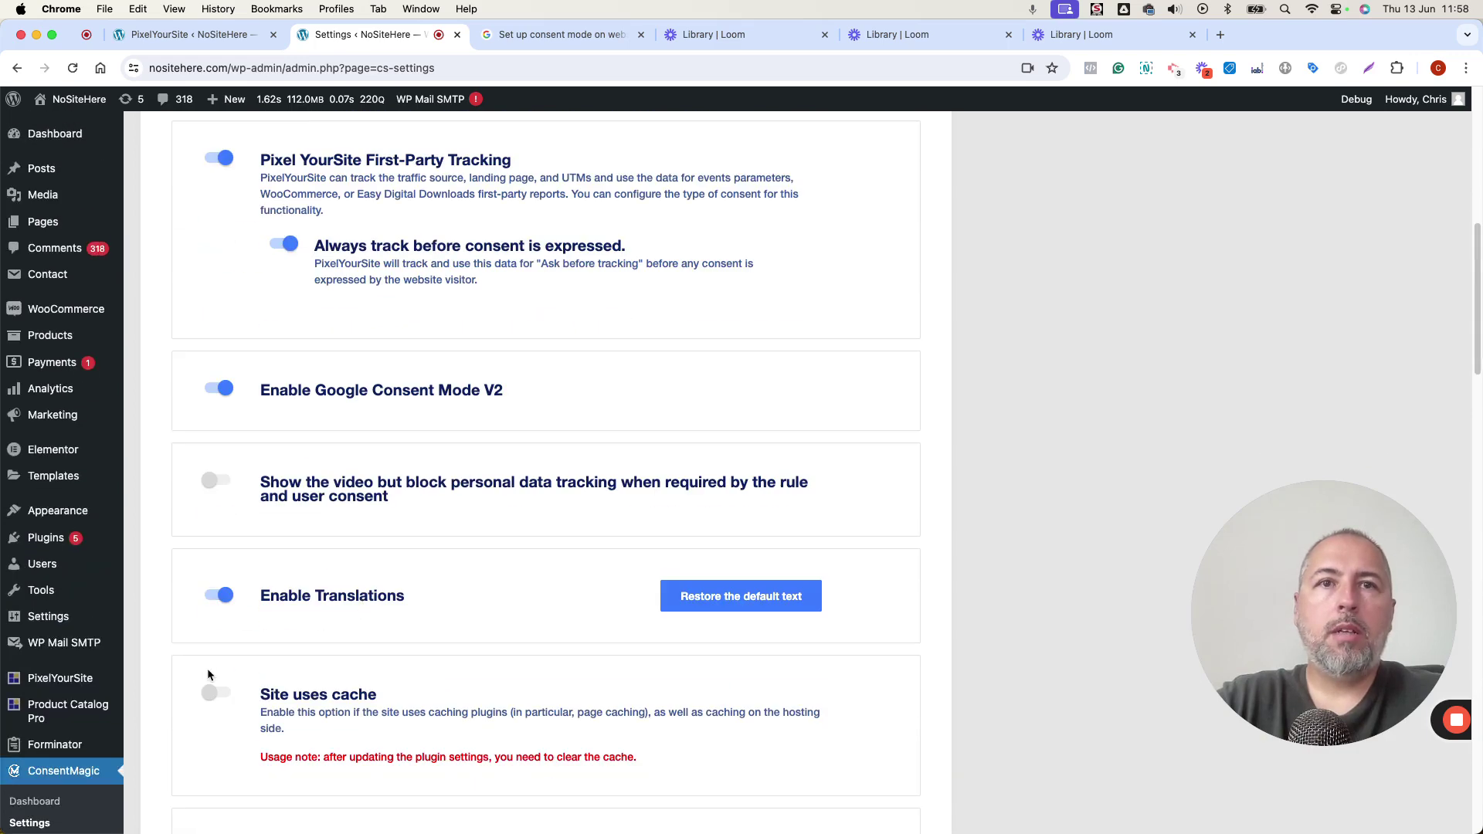
scroll(215, 657, down, 4)
scroll(377, 553, up, 15)
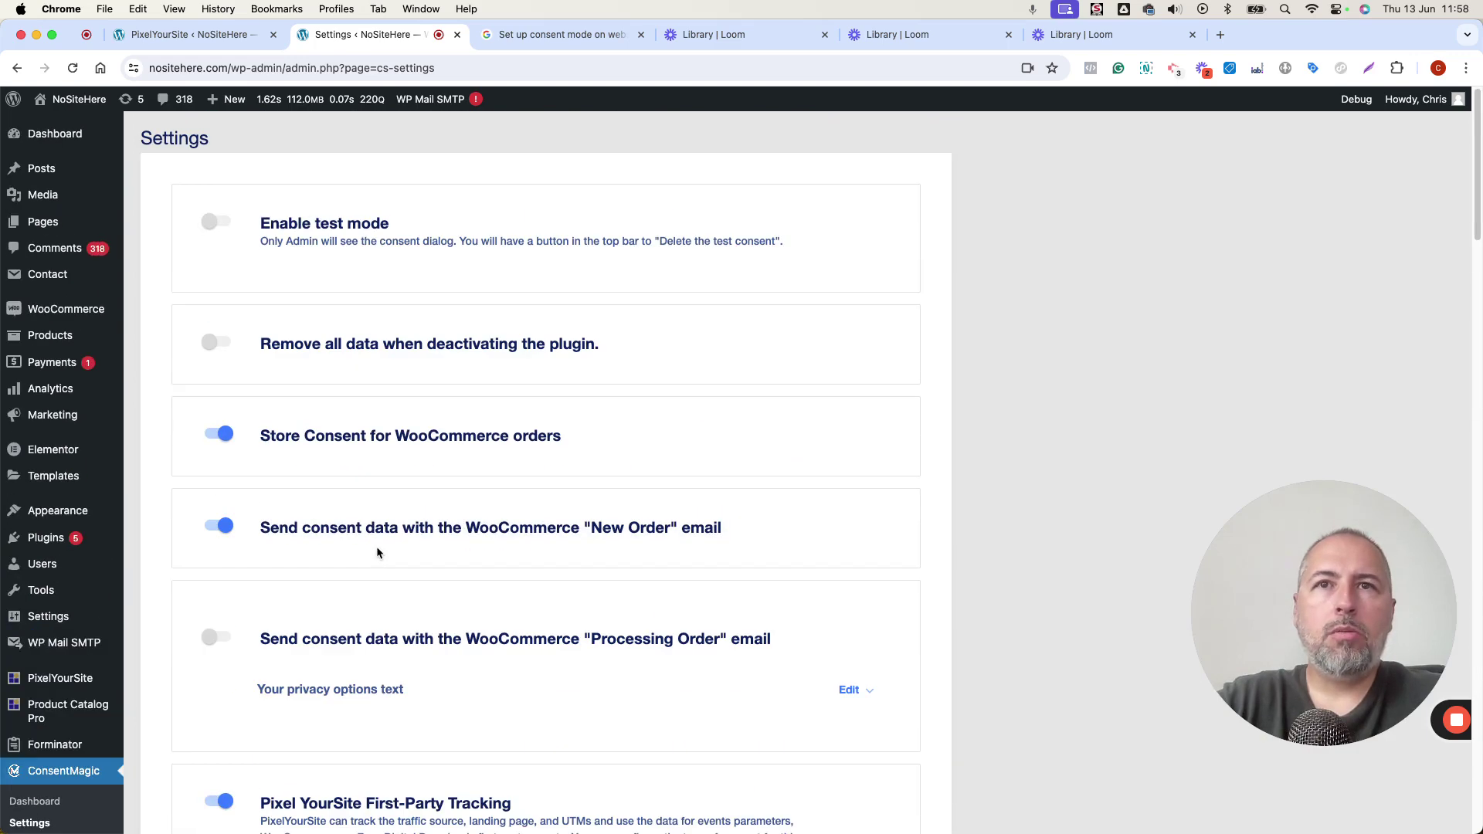
scroll(377, 553, down, 8)
scroll(377, 553, down, 1)
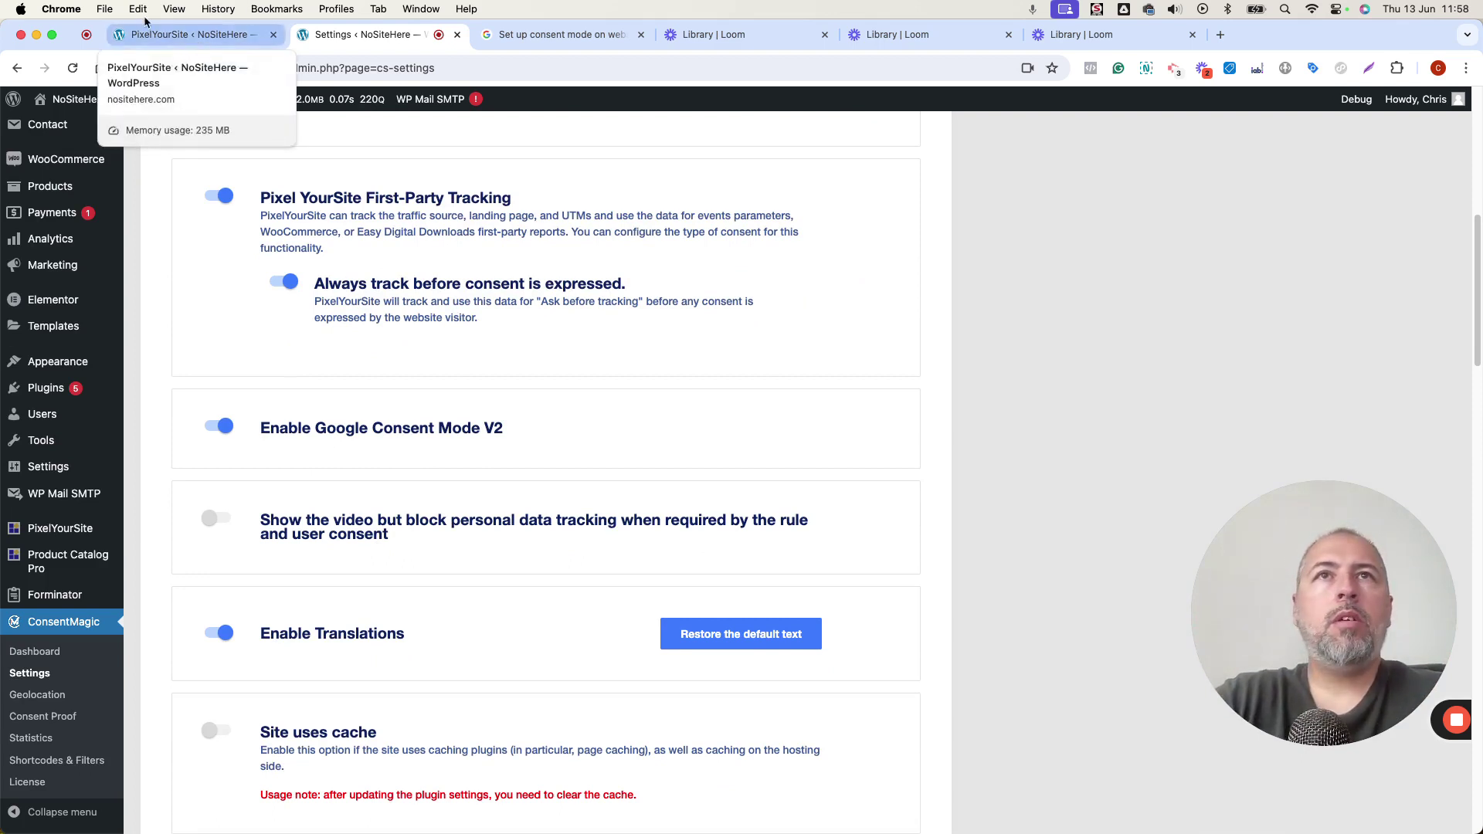
- Open a new incognito window and go to tagassistant.google.com
click(104, 9)
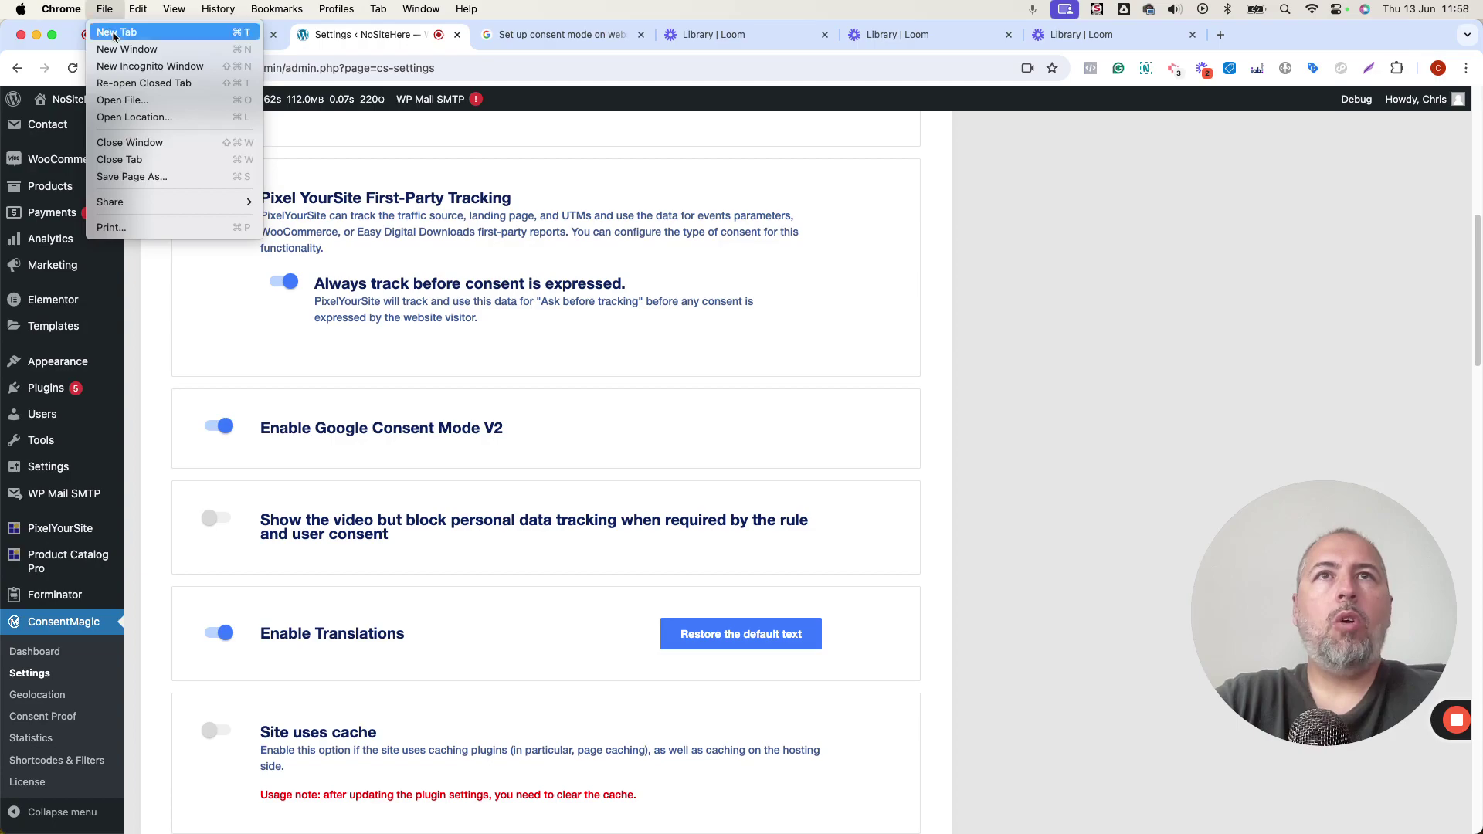
click(137, 65)
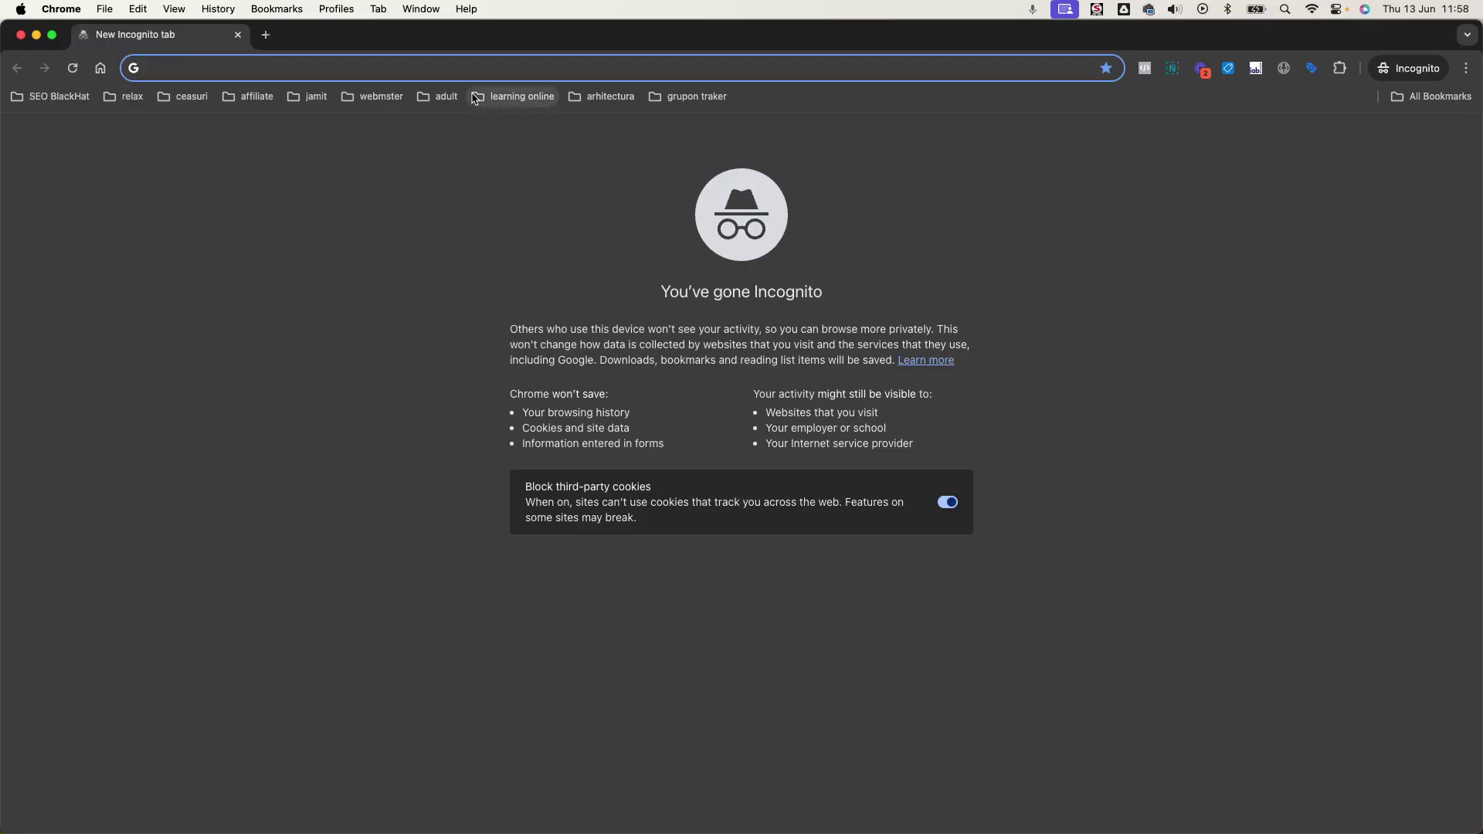
text(tag)
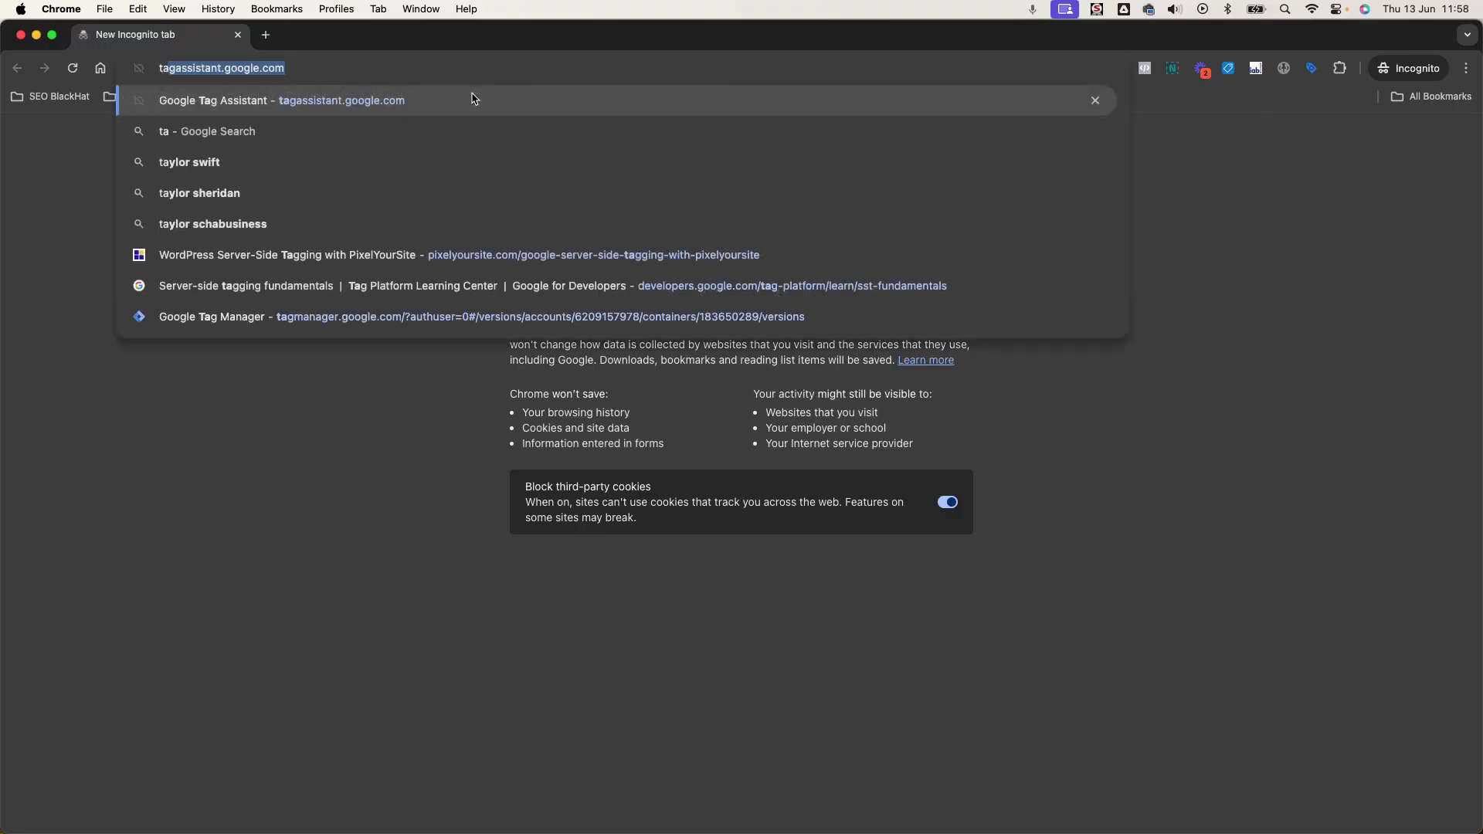
click(472, 97)
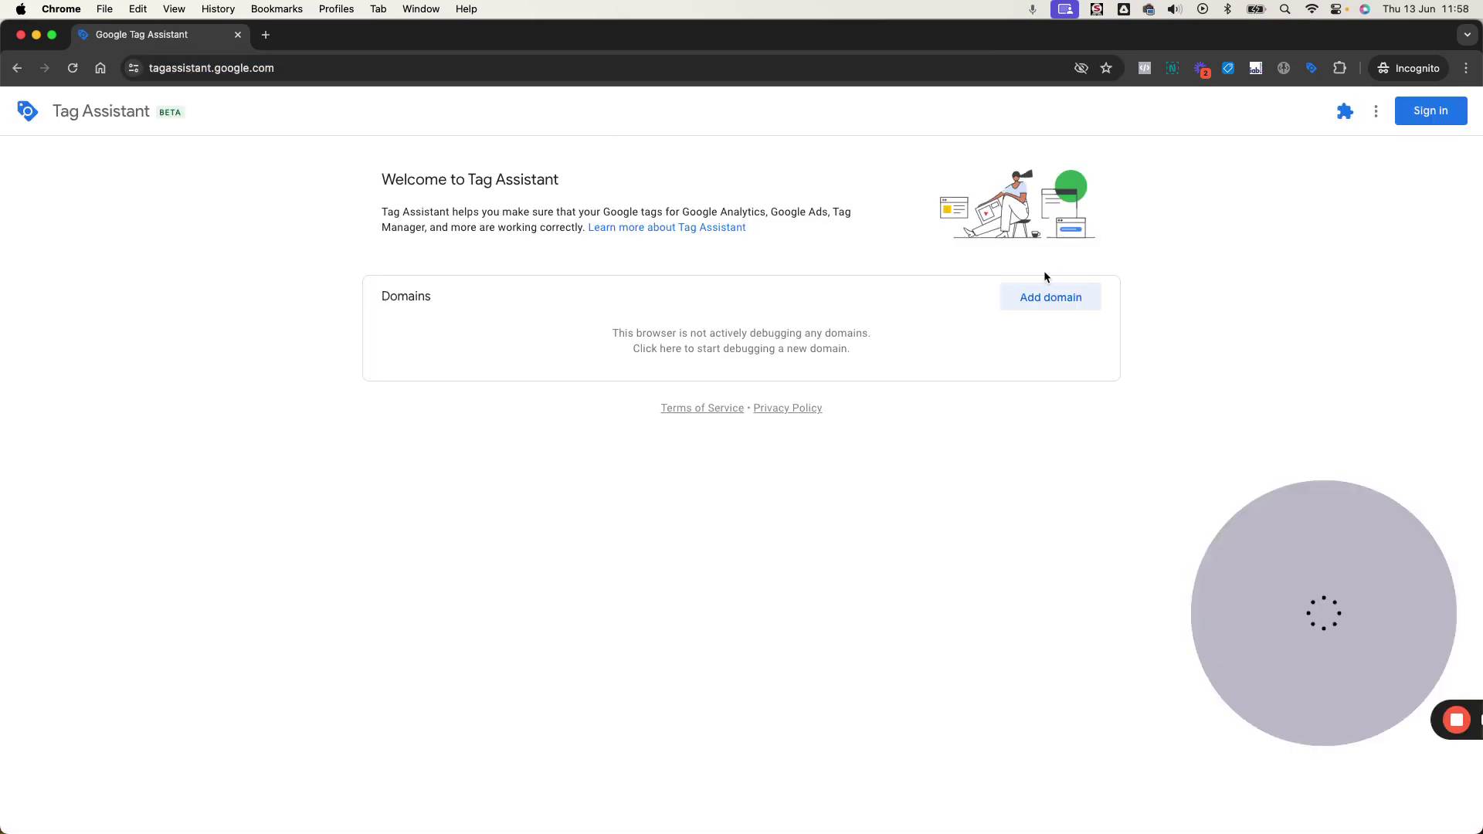
- Add the nositehere.com domain in Tag Assistant for debugging
click(1053, 305)
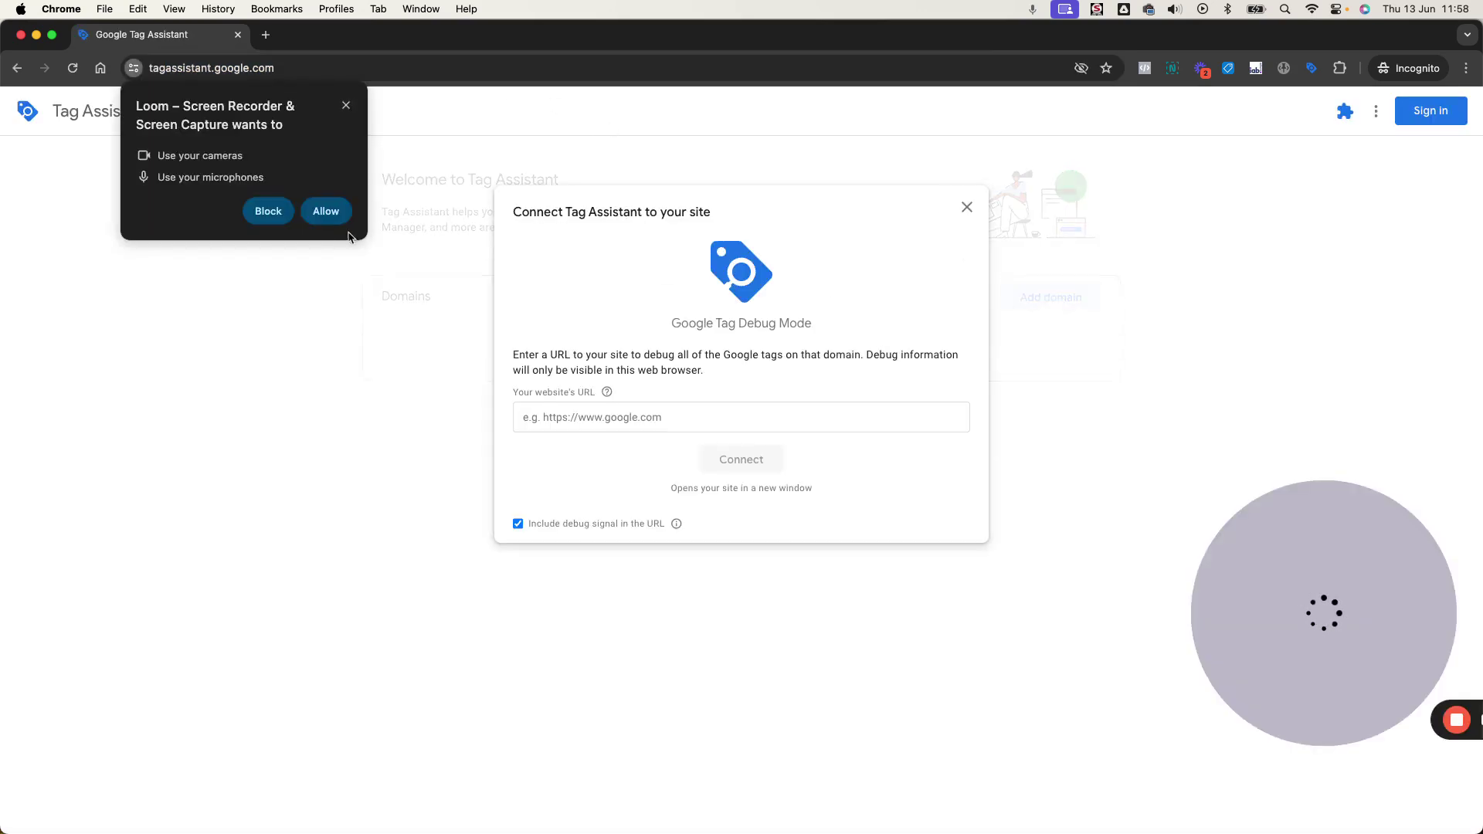
click(323, 214)
click(761, 410)
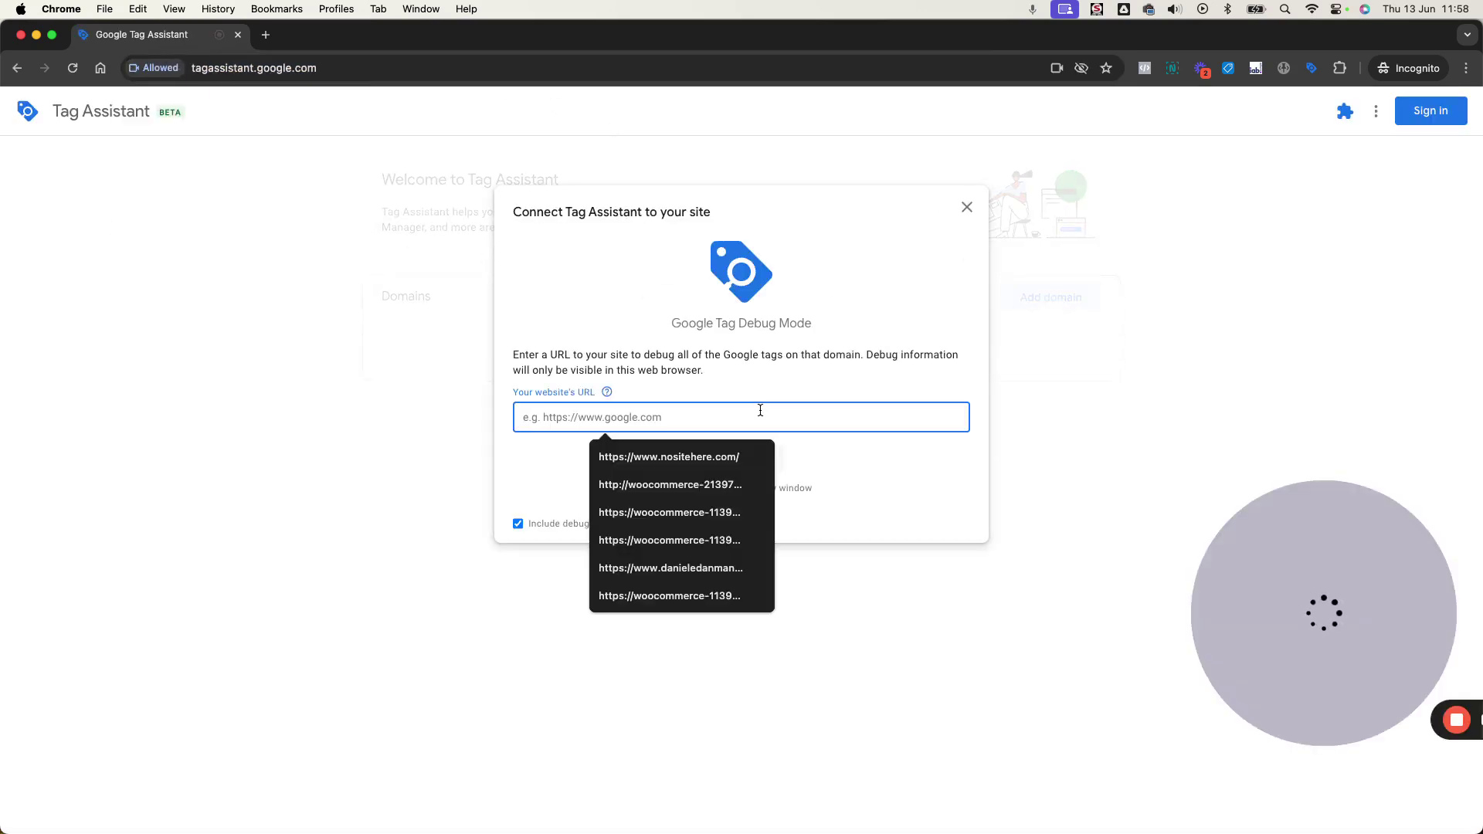
click(723, 456)
- Connect Tag Assistant to nositehere.com and choose Disable all on the cookie consent popup
click(723, 457)
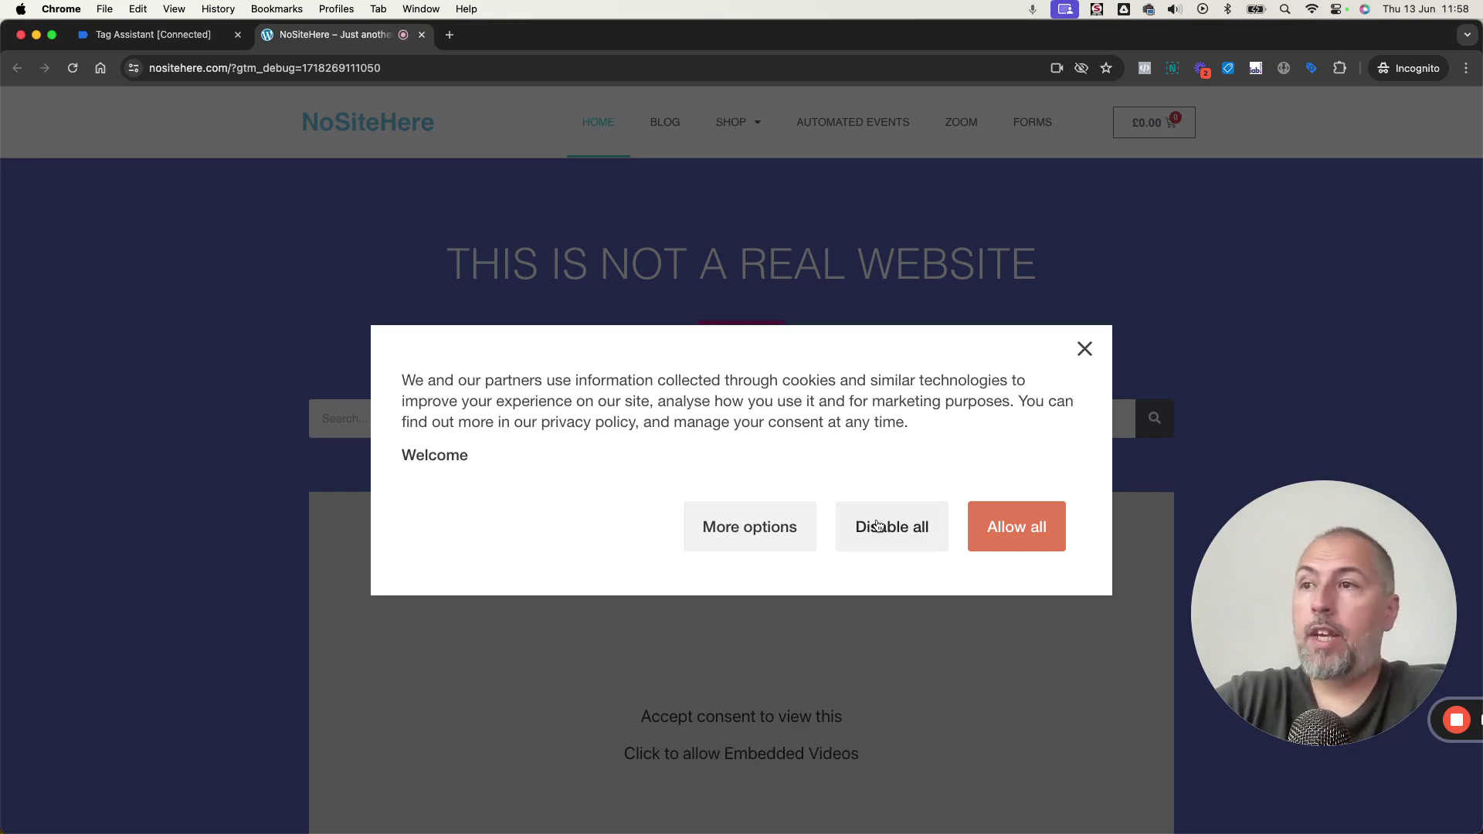
click(879, 528)
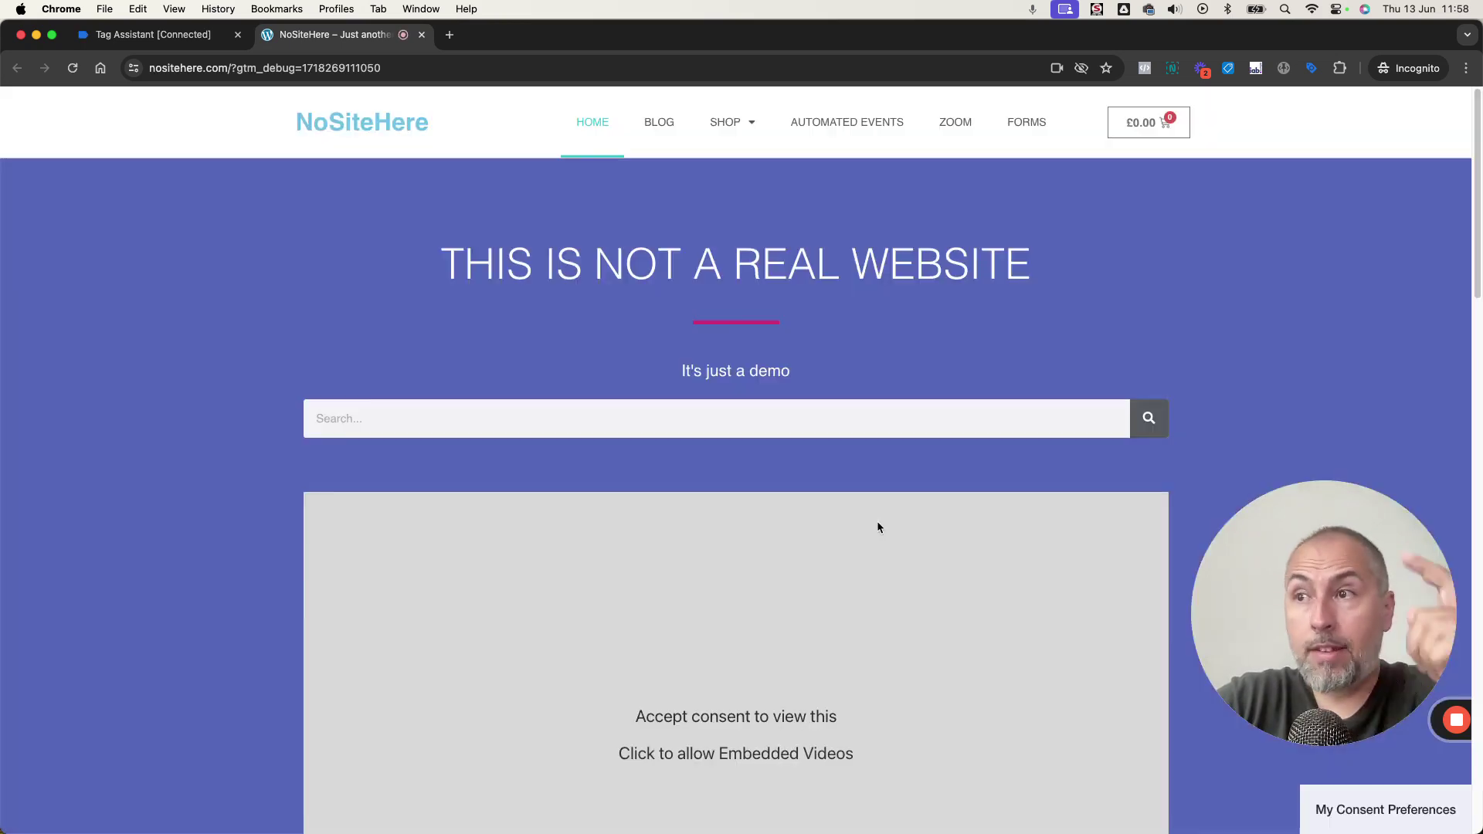
- Check both Consent Default events show ad_storage, analytics_storage, ad_user_data and ad_personalization Denied, then return to the site
click(154, 34)
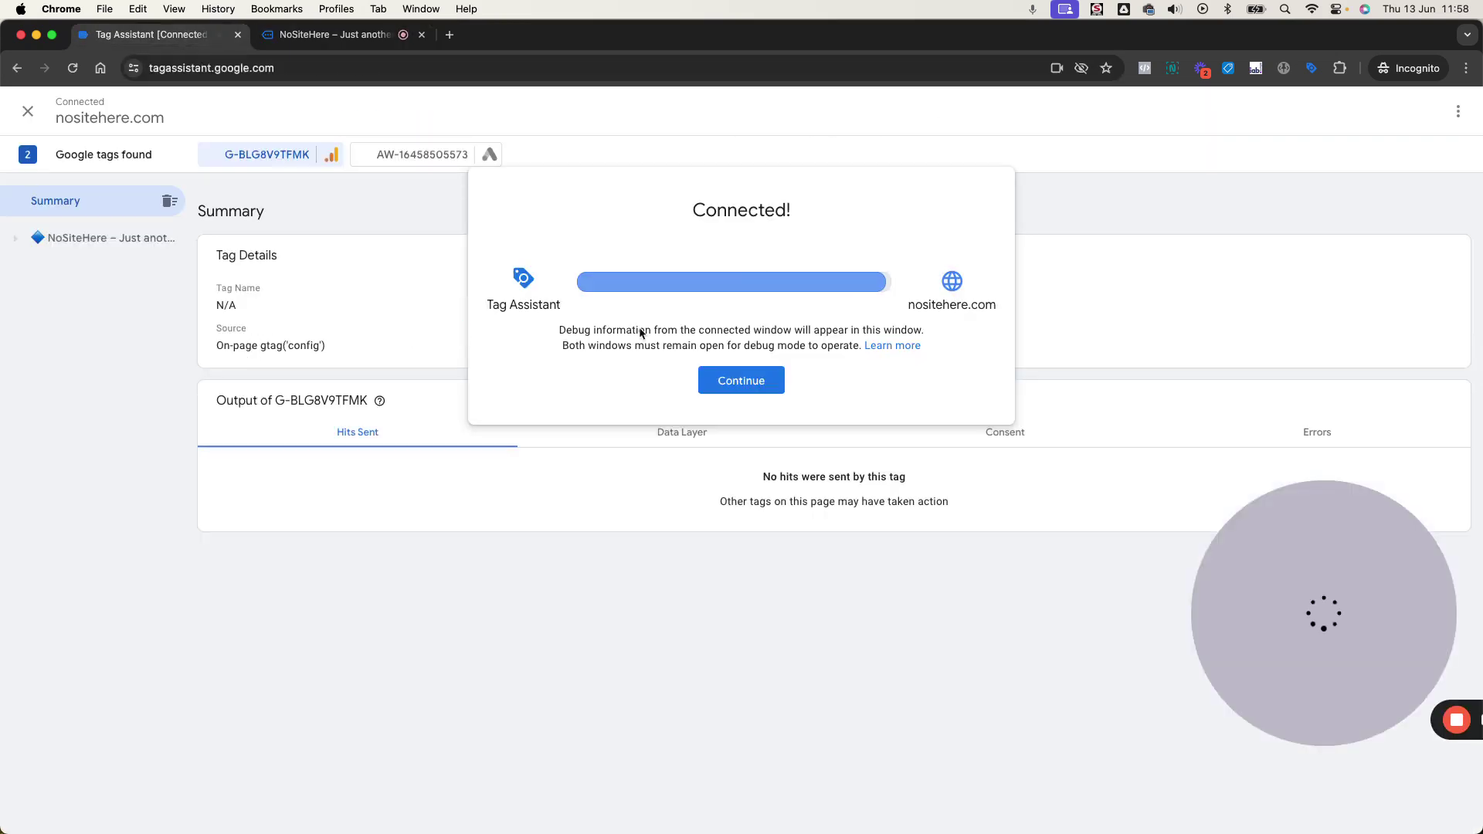
click(740, 382)
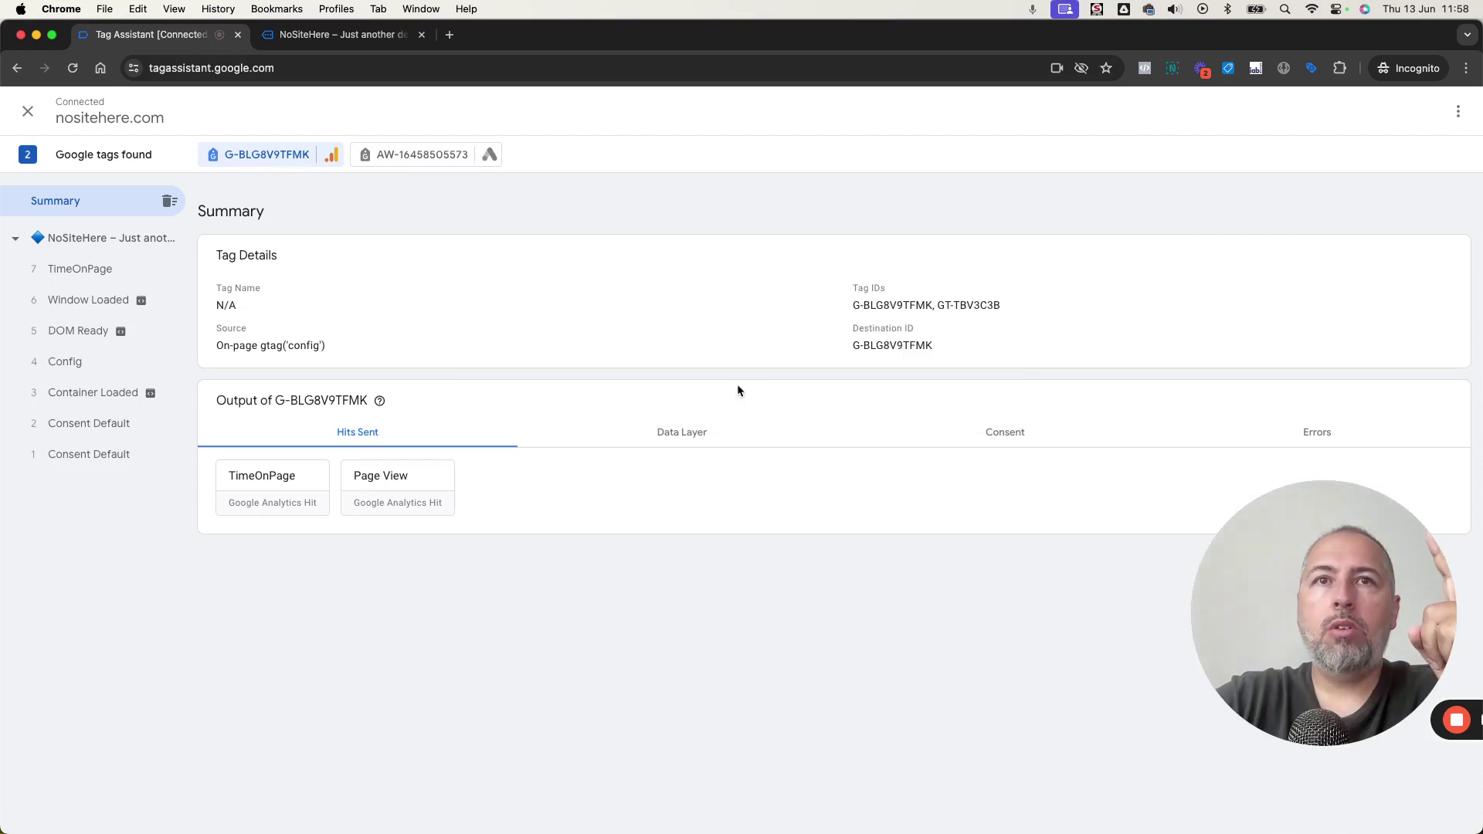
click(1017, 434)
click(82, 454)
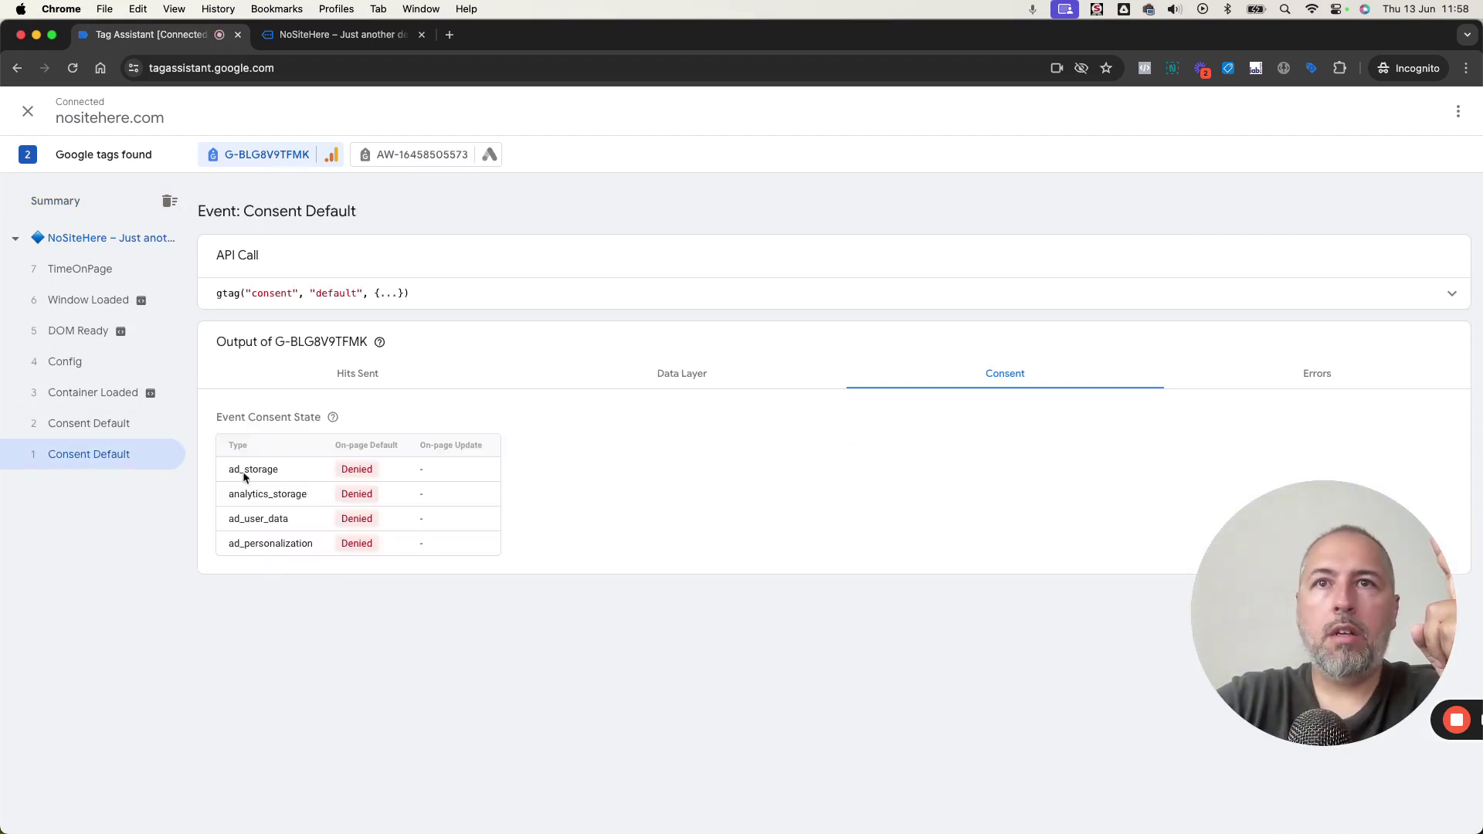
click(107, 433)
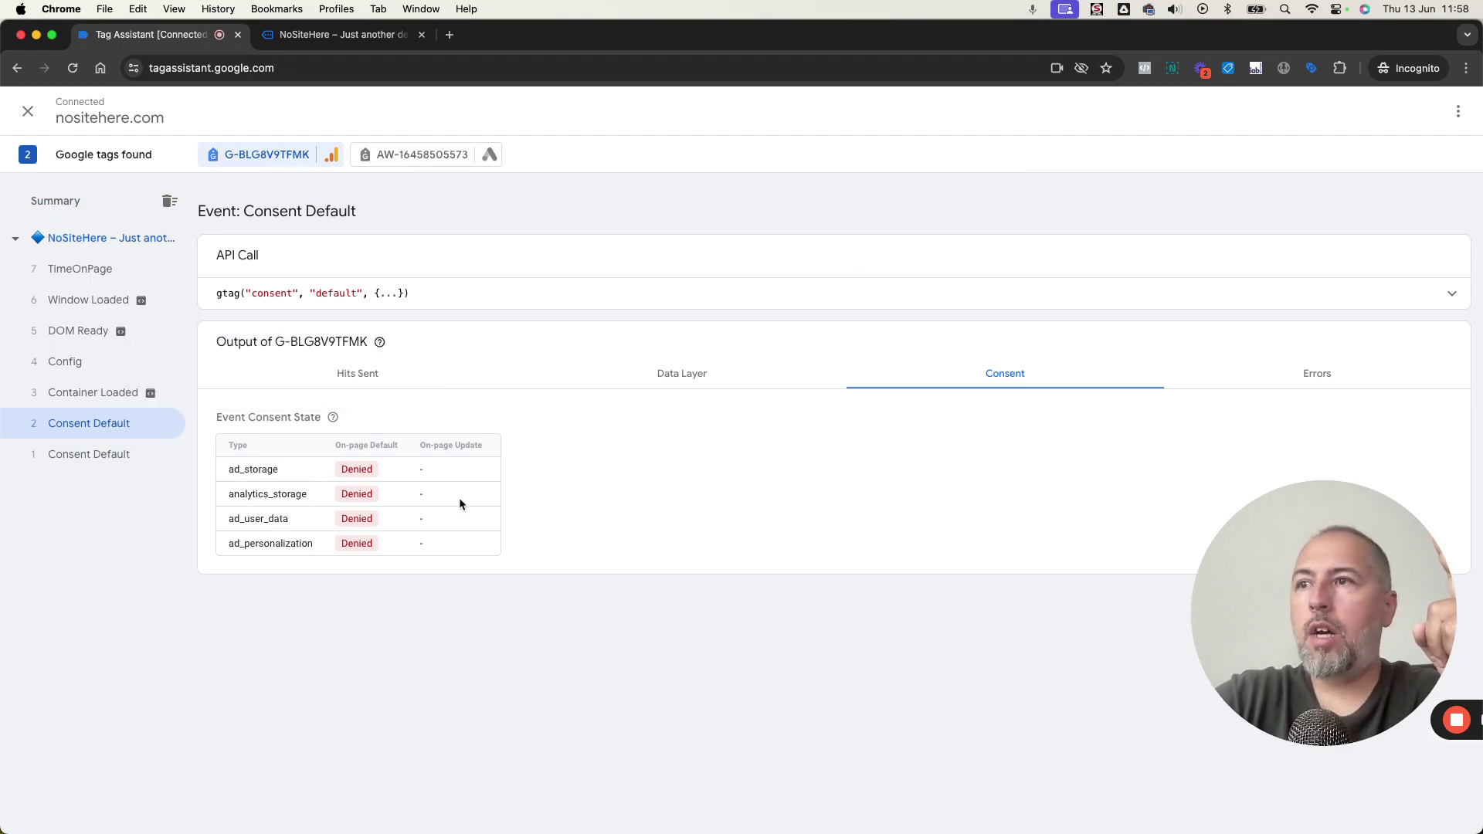
click(344, 35)
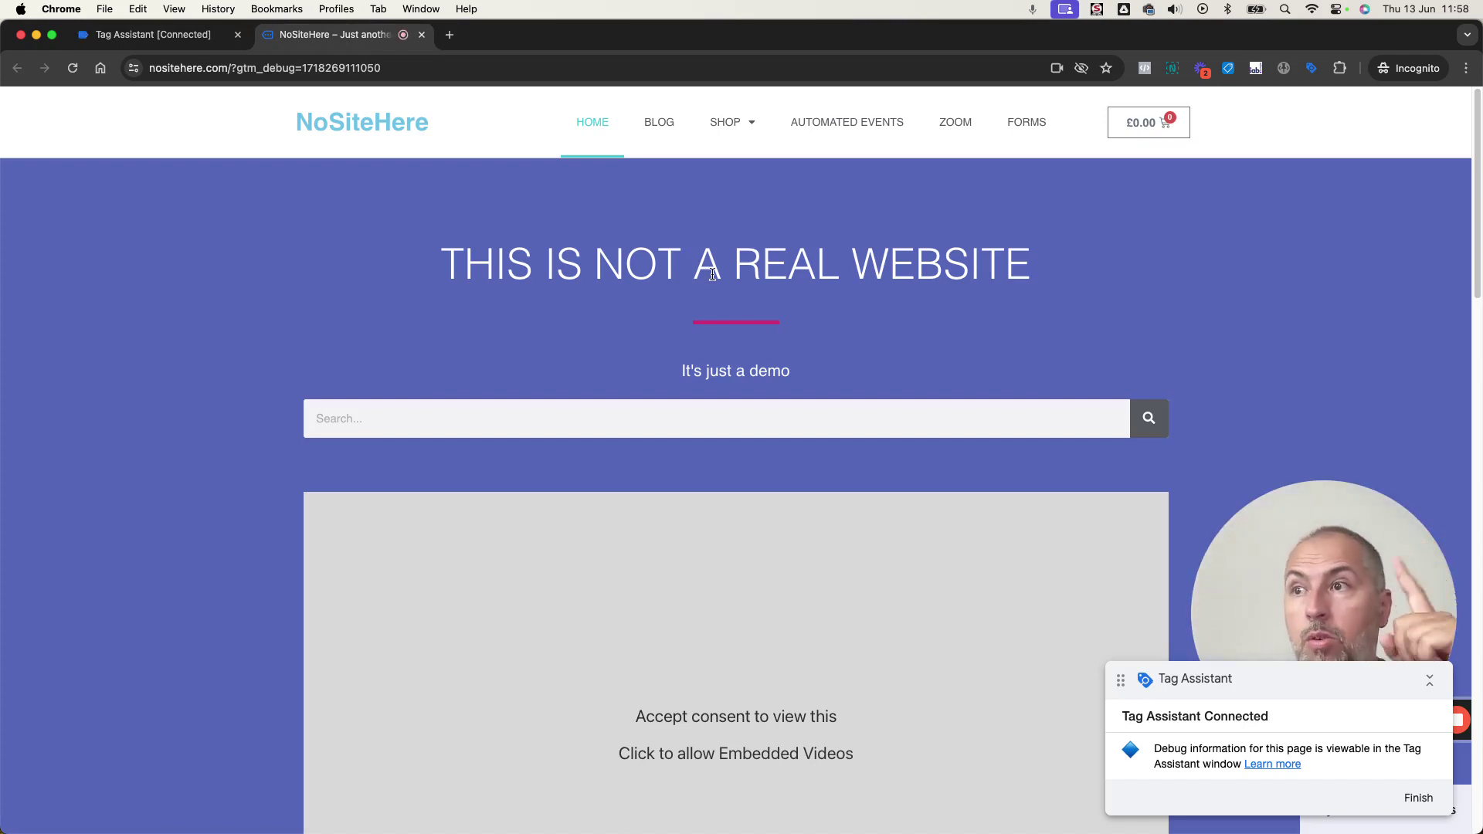
- Open the FORMS page to see the _gl parameter in its URL, then close the incognito window
click(1026, 125)
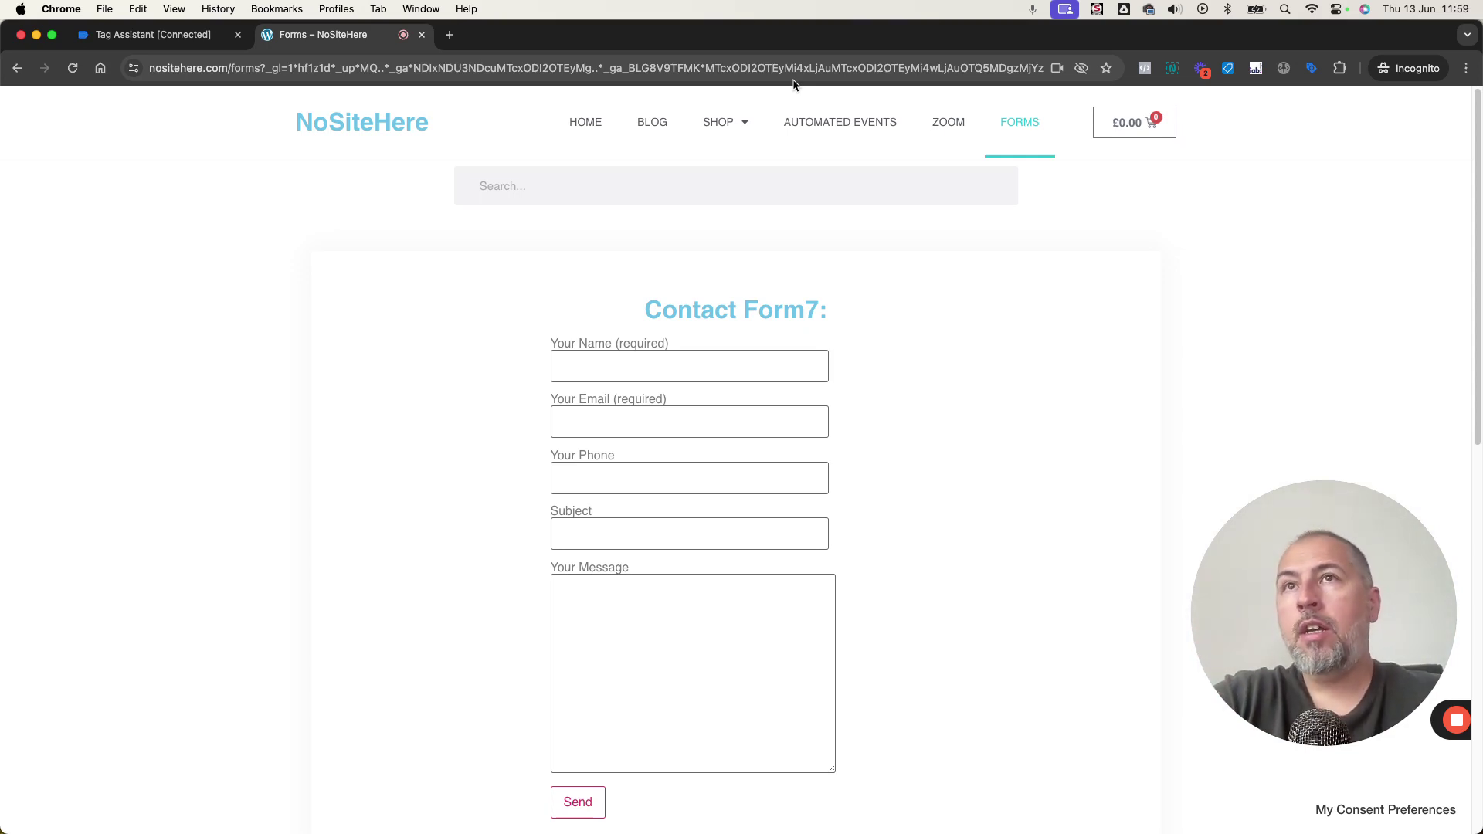
click(21, 35)
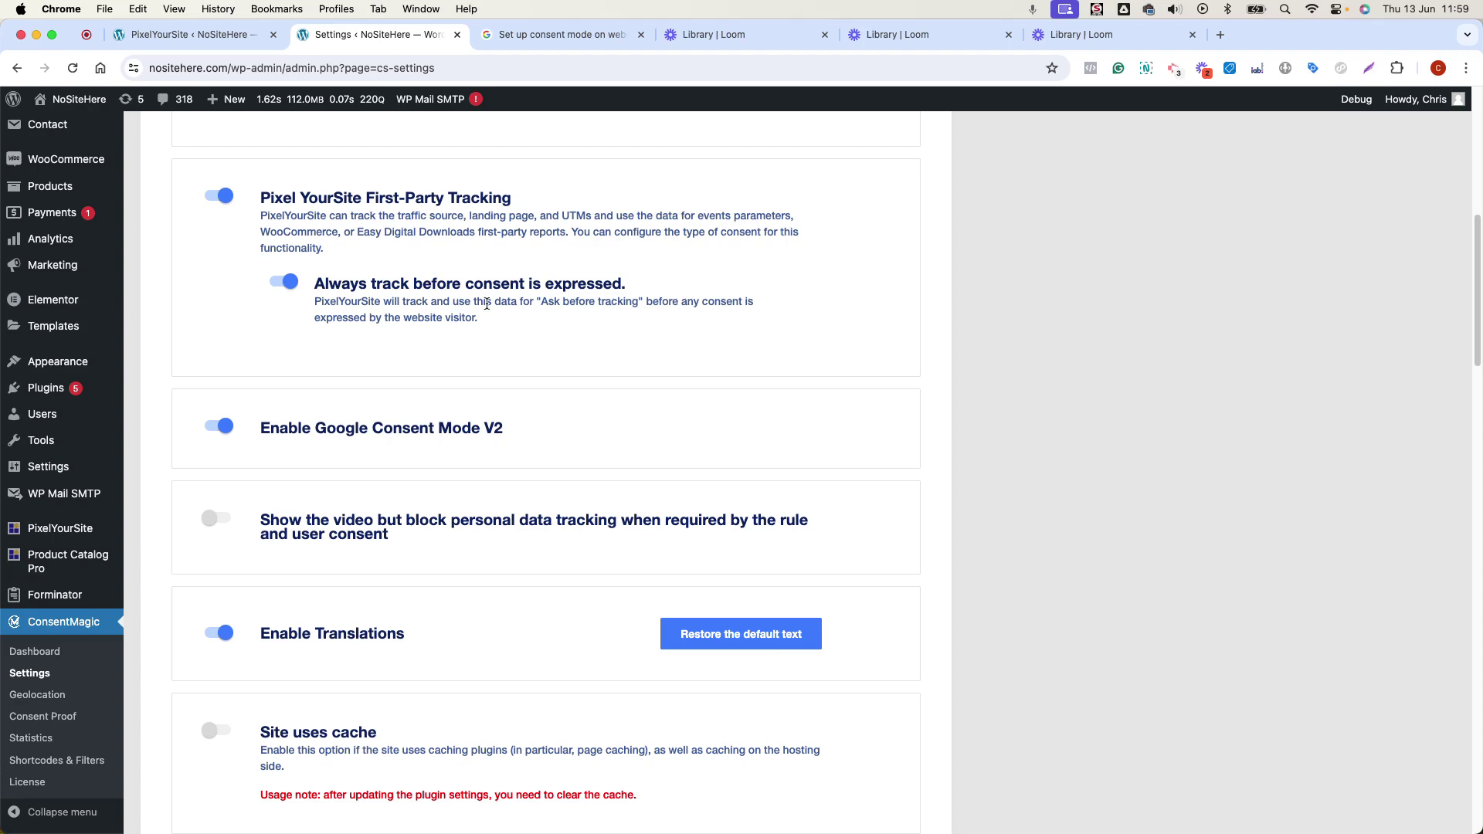
- Compare PixelYourSite's Google Tags Settings with ConsentMagic settings, ending on Google Tags with url_passthrough on
click(210, 37)
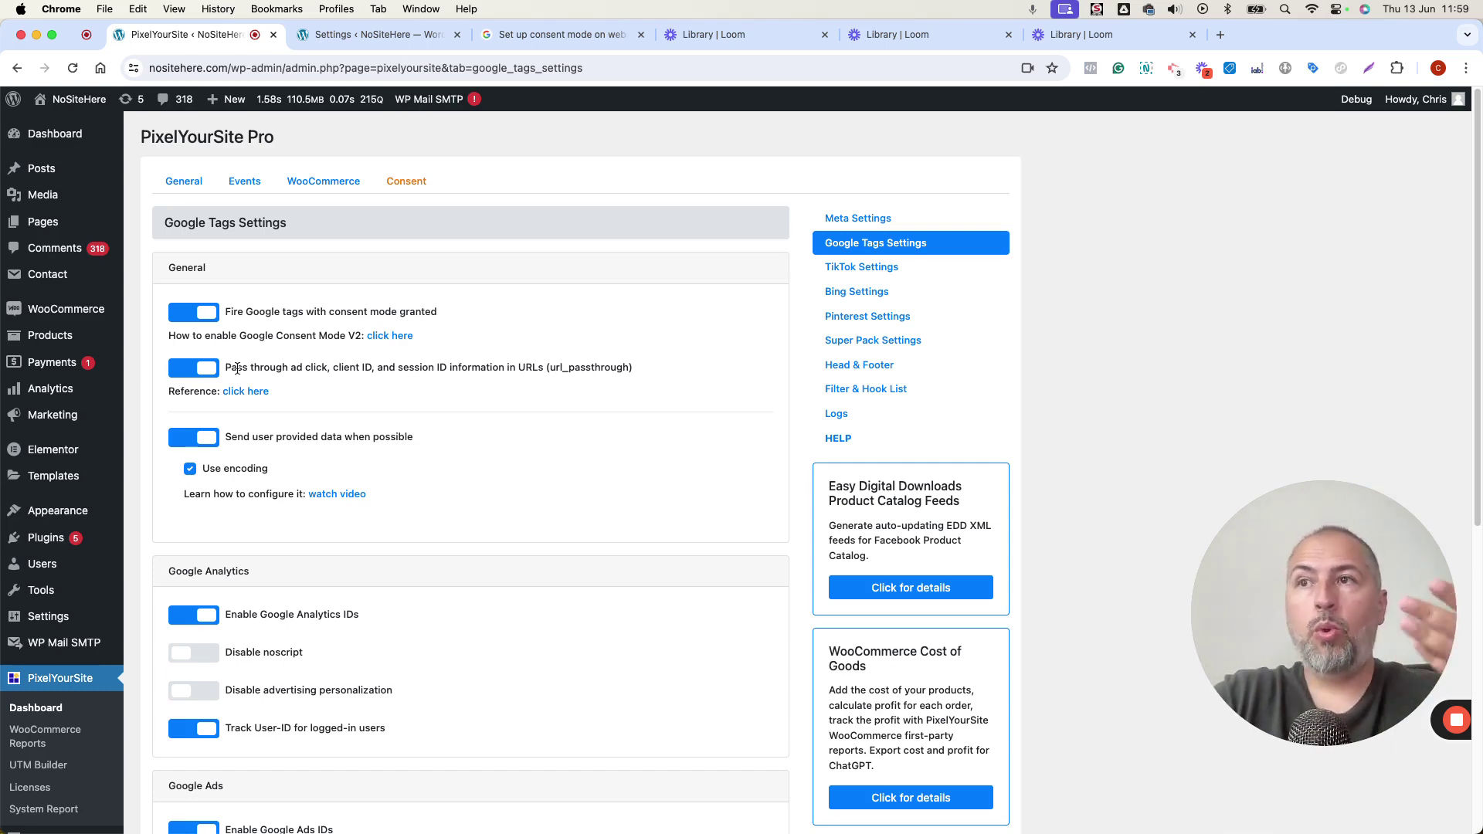
click(368, 41)
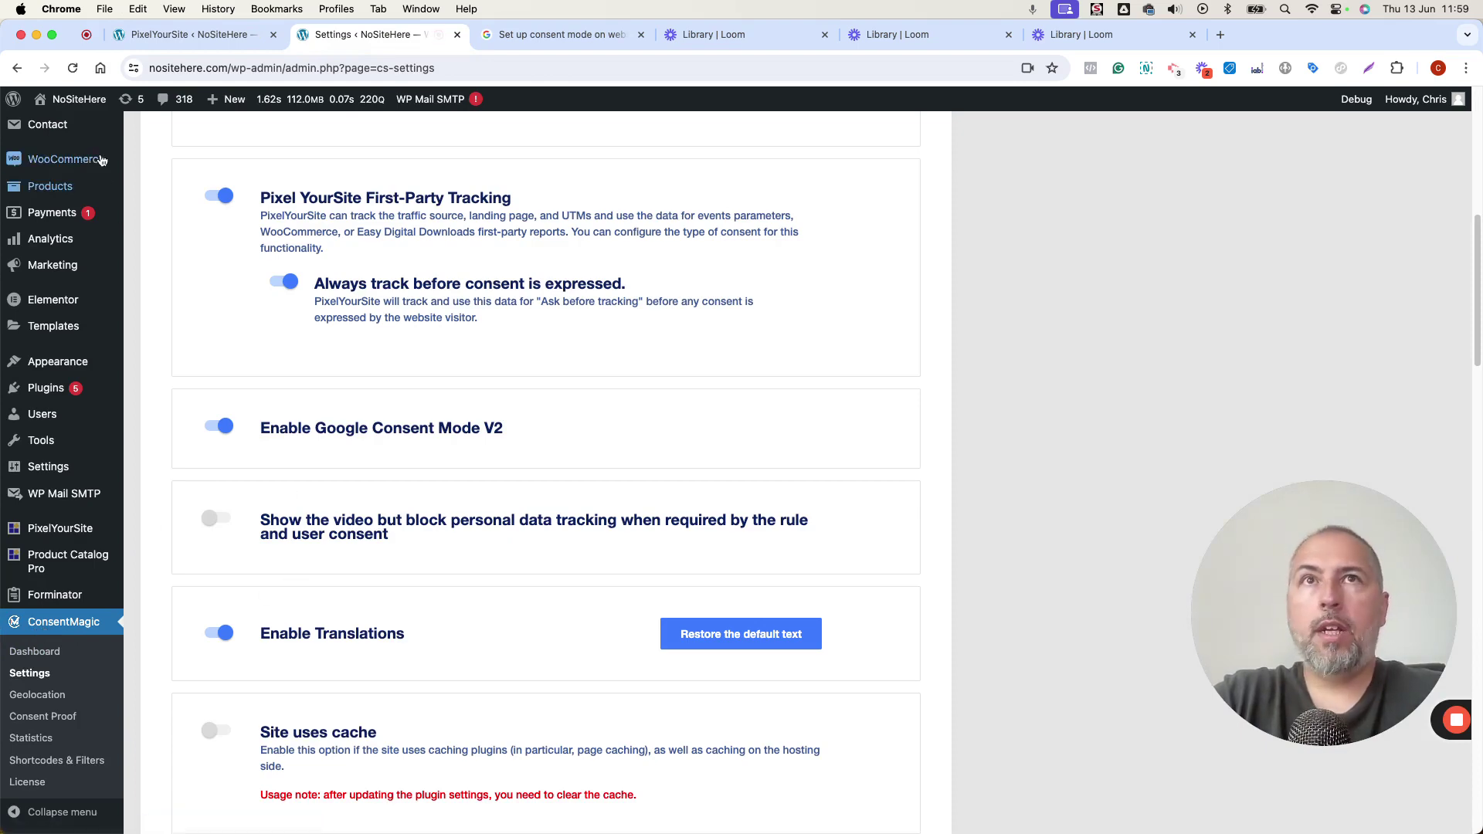
click(192, 41)
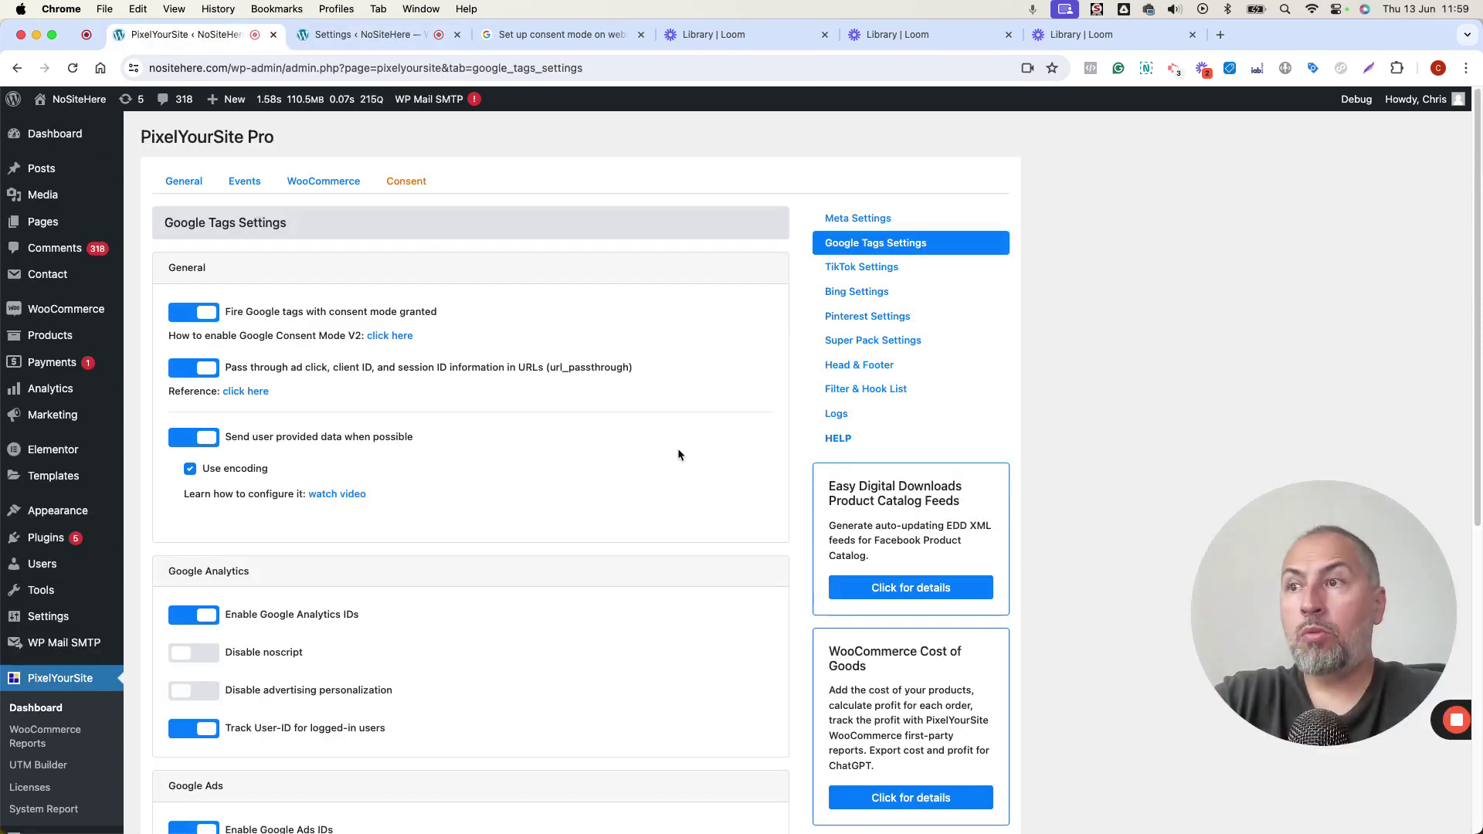